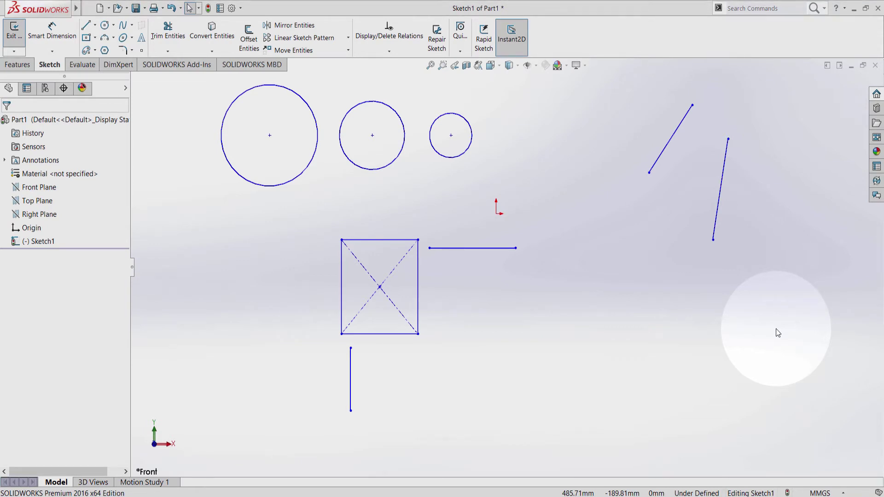
- Add a Concentric relation between the middle circle and the large left circle, then select the small right circle
key("ctrl+Right")
key("ctrl+Down")
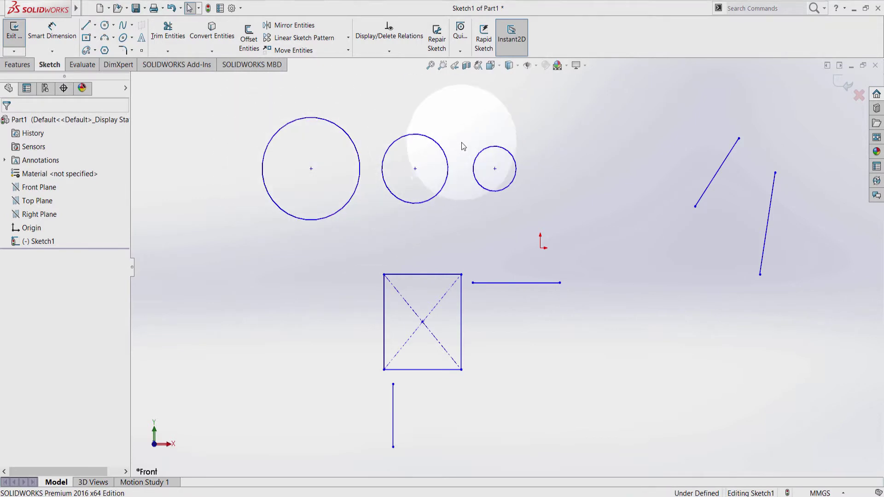
left_click(424, 135)
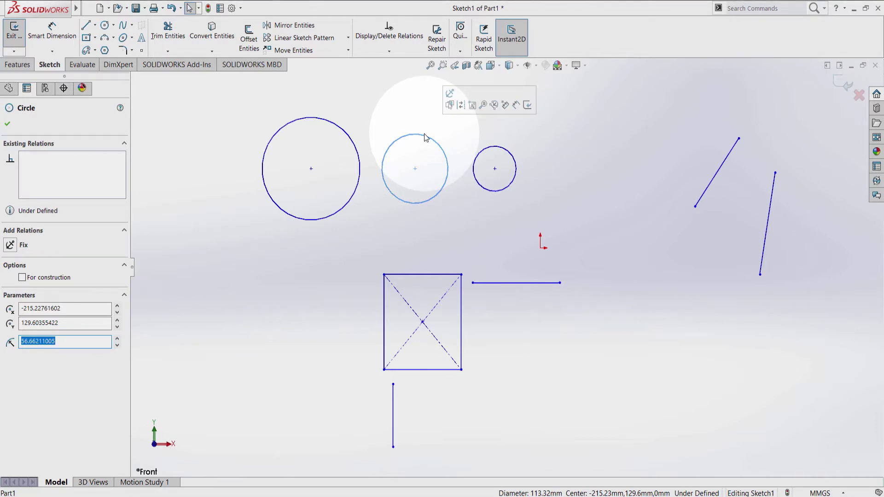
left_click(339, 129, "ctrl")
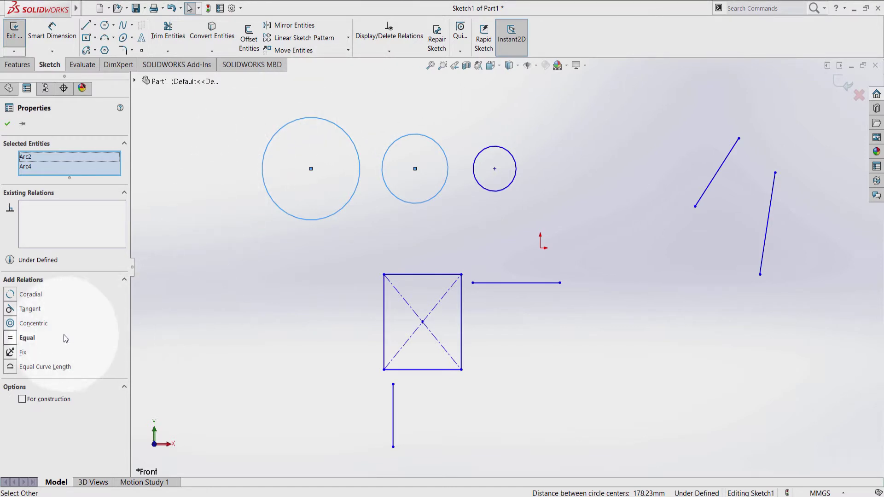
left_click(10, 324)
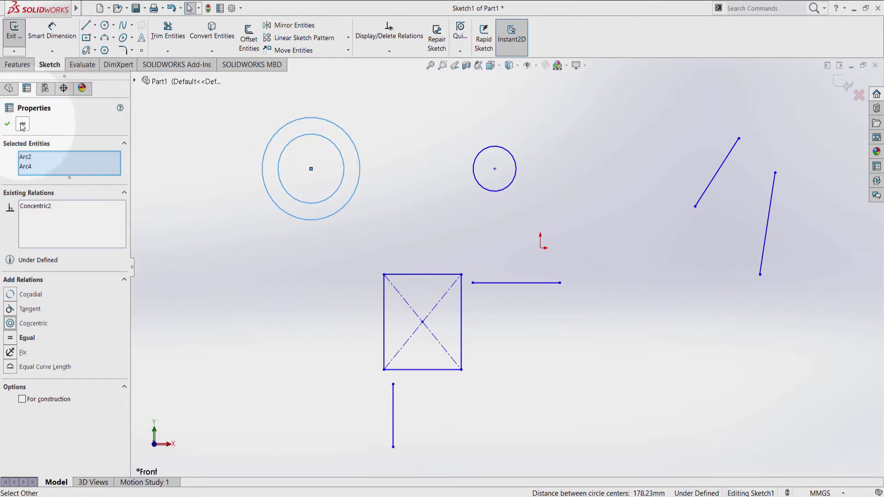
left_click(7, 124)
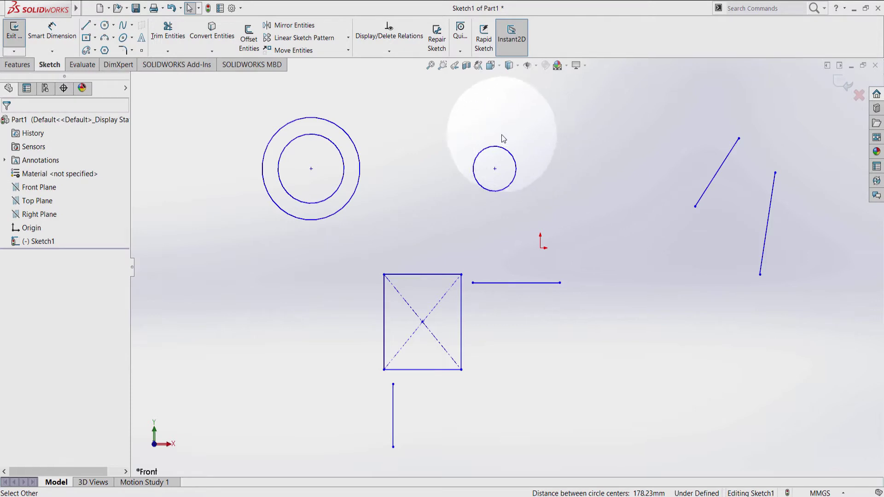
left_click(510, 157)
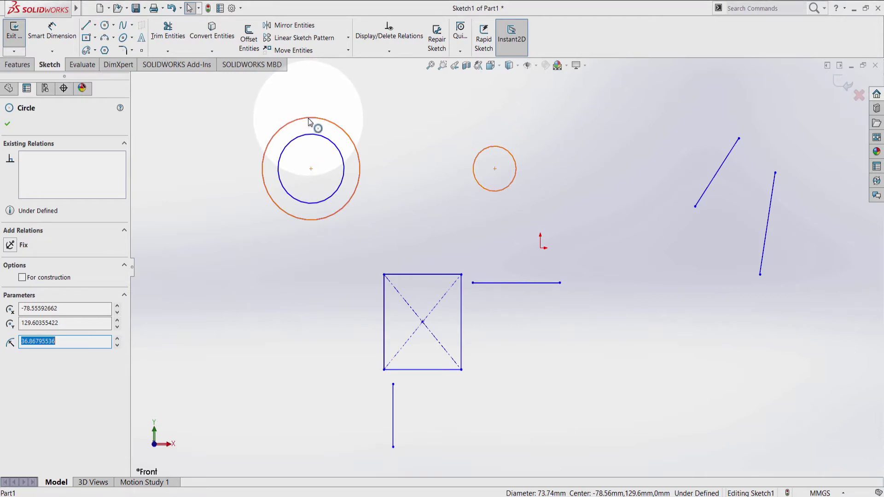
- Make the small circle concentric with the inner circle, then undo that relation
left_click(306, 136, "ctrl")
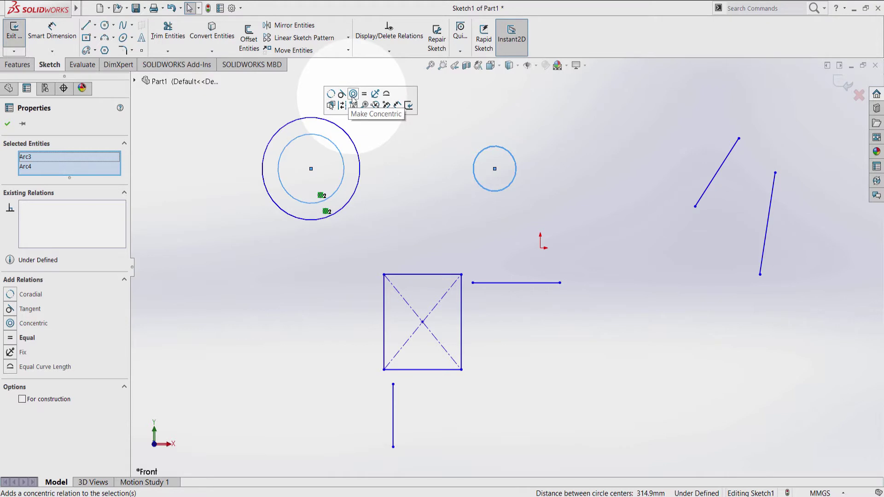
left_click(353, 94)
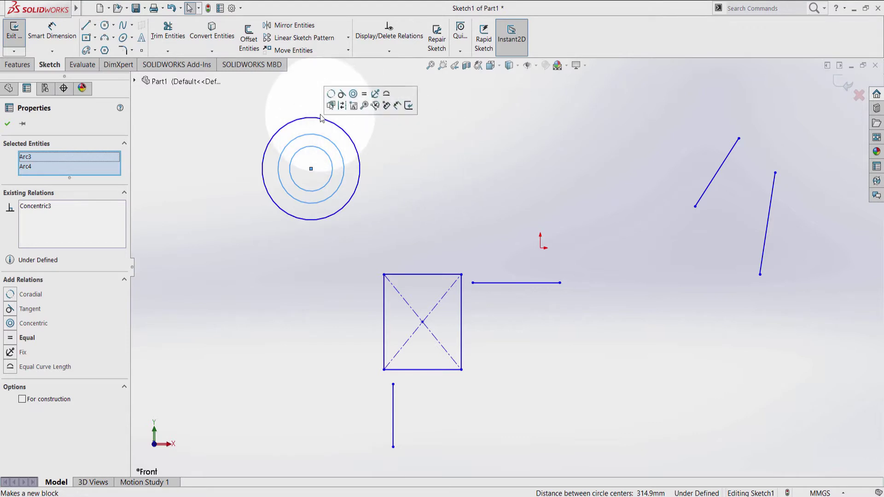
key("ctrl+z")
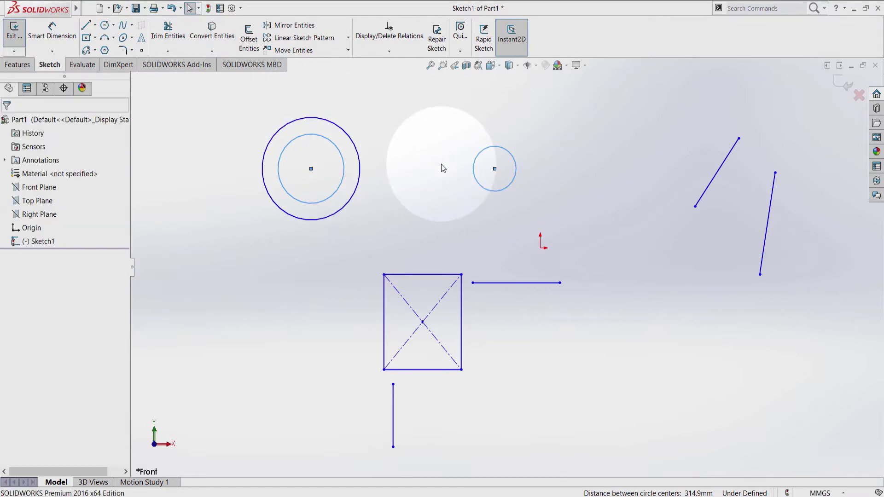
left_click(441, 164)
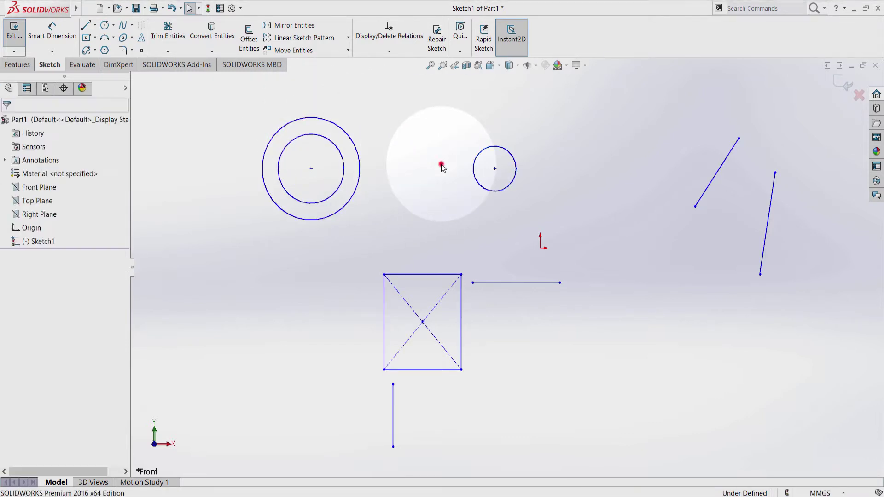
- Make the small right circle concentric with the large outer circle instead
left_click(506, 153)
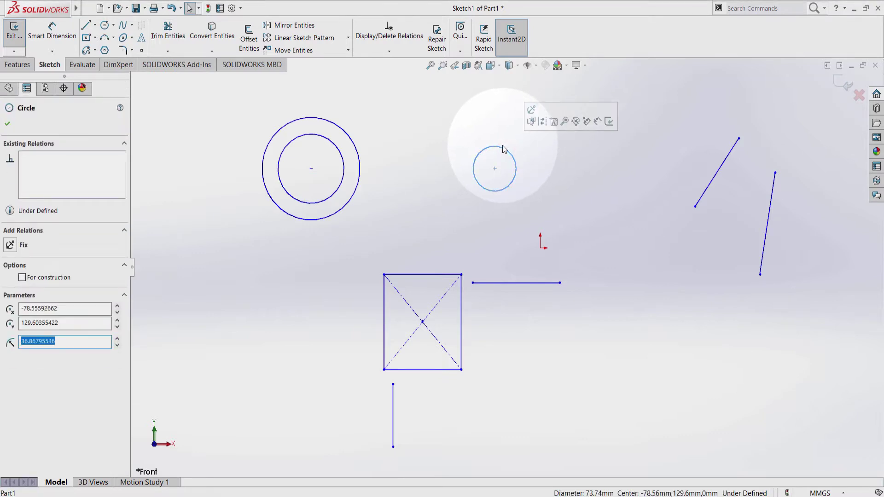
left_click(303, 121, "ctrl")
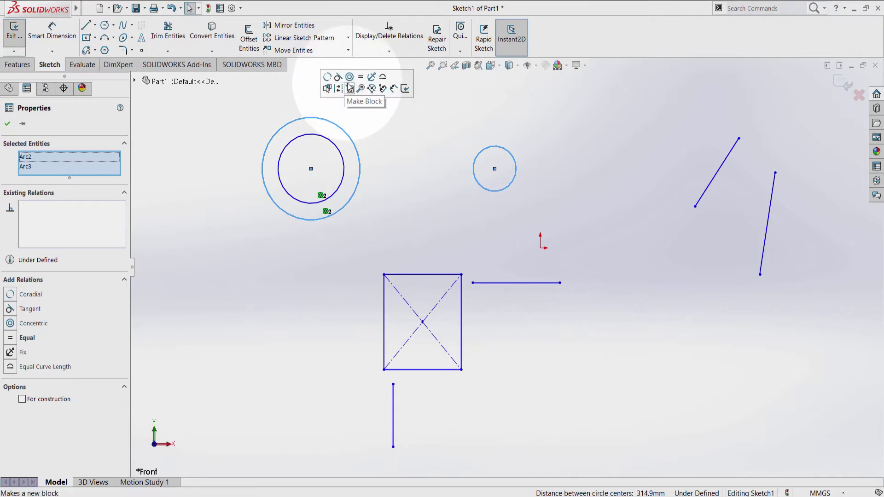
left_click(349, 77)
left_click(401, 134)
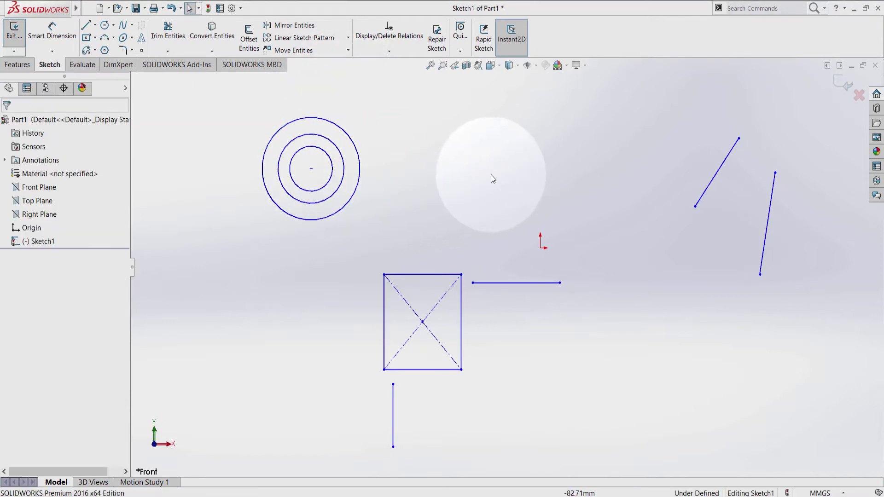
scroll(491, 175, "up", 3)
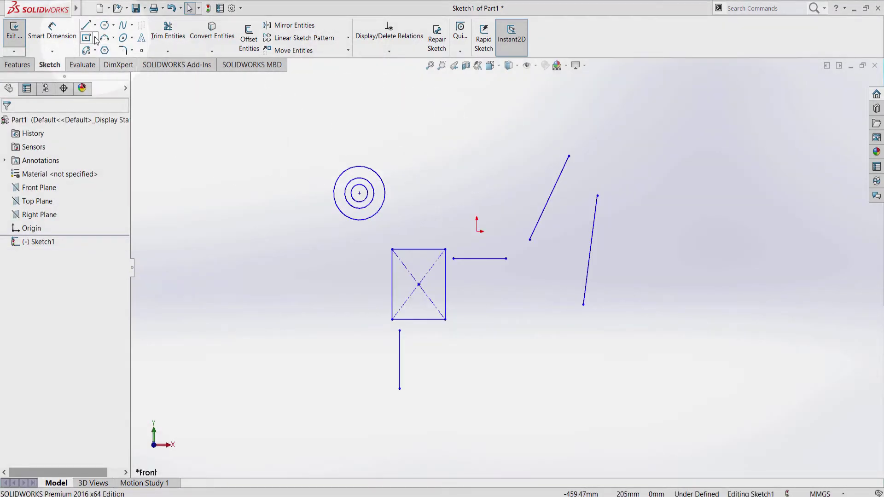
- Activate the Line tool from the Sketch toolbar
left_click(86, 25)
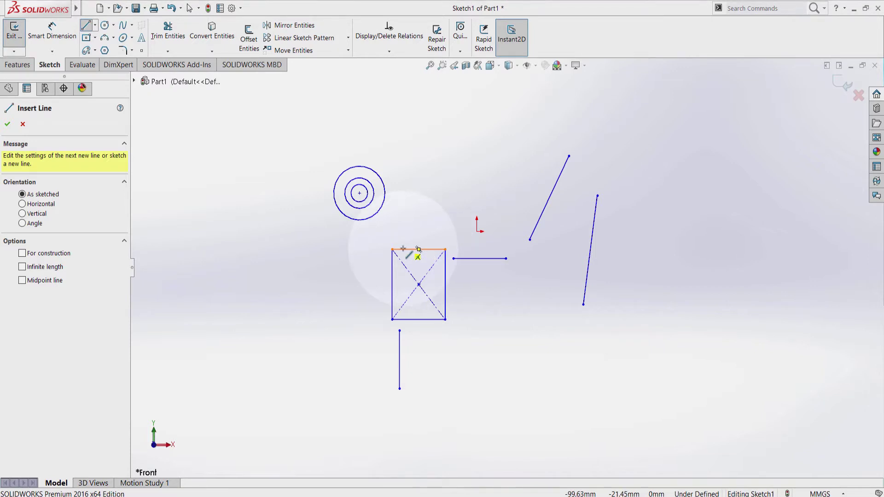
- Draw a roughly 137 mm horizontal line leftward from the rectangle's top edge and check its relations
left_click(405, 249)
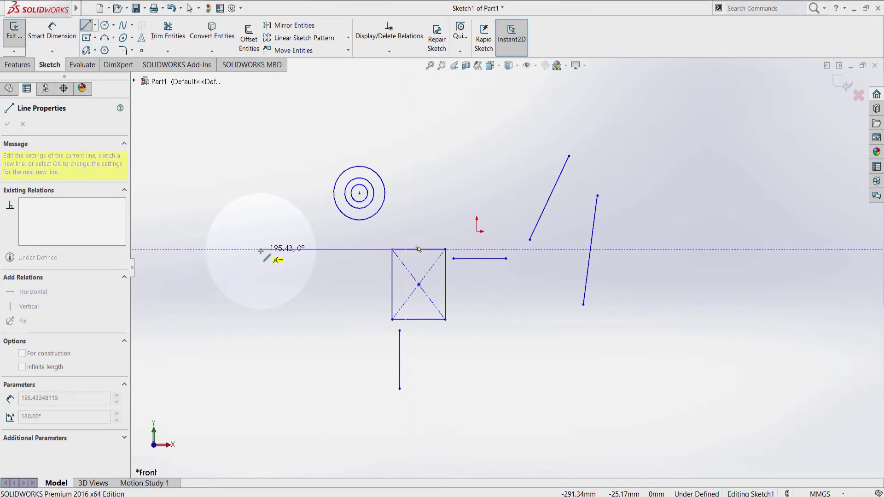
left_click(304, 251)
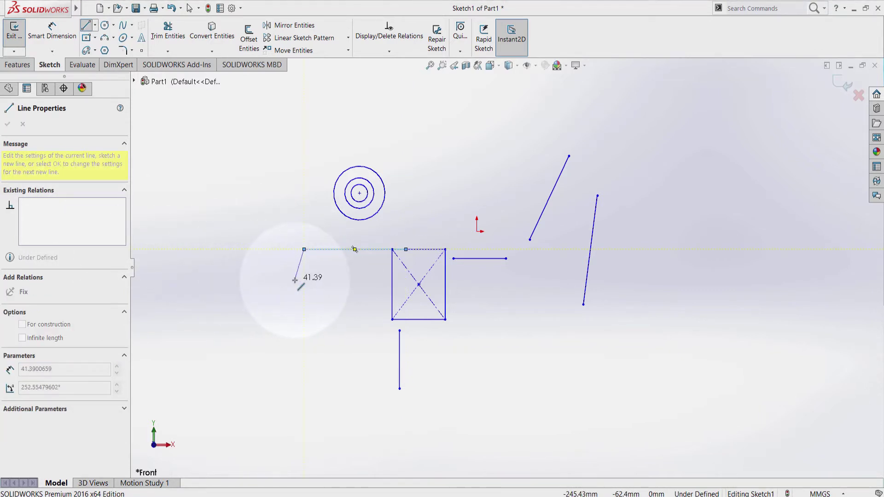
key("Escape")
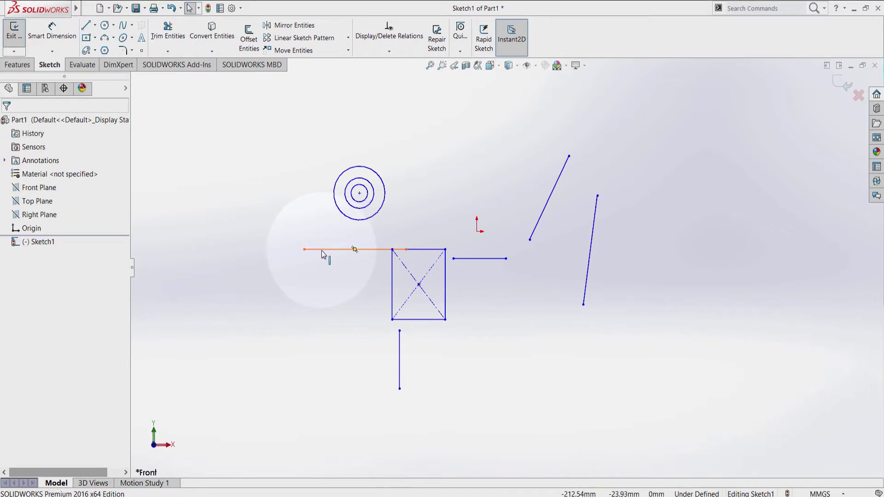
left_click(321, 250)
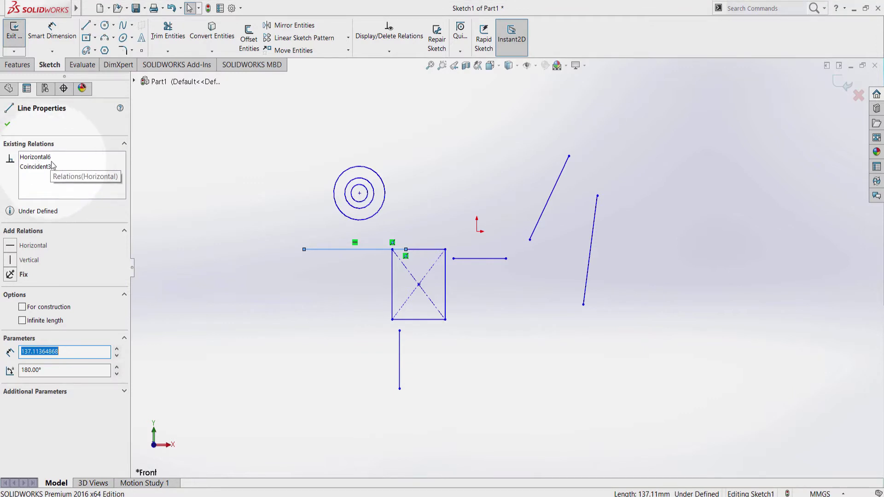
left_click(199, 169)
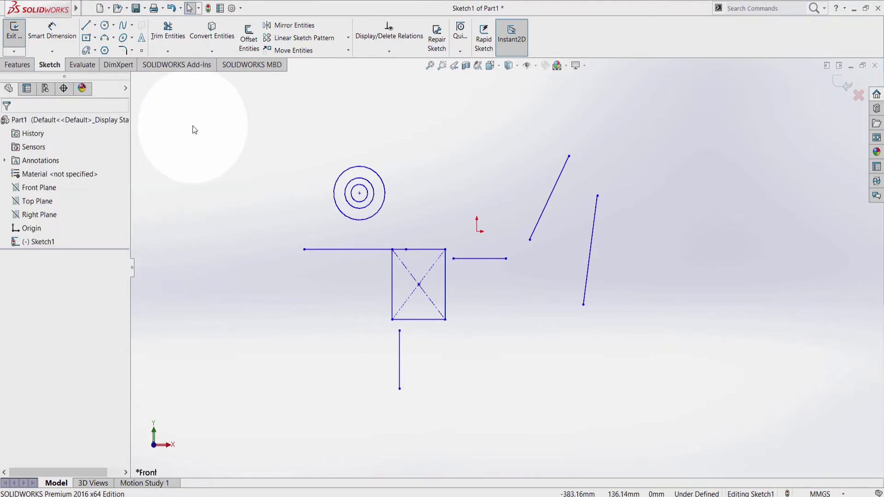
- Cancel the Line tool and use Select Midpoint on the rectangle's top edge
left_click(85, 27)
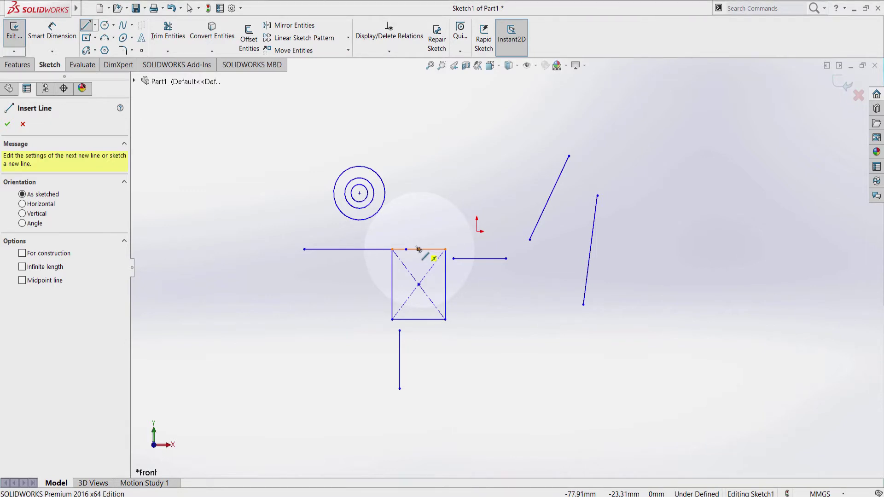
scroll(456, 235, "down", 1)
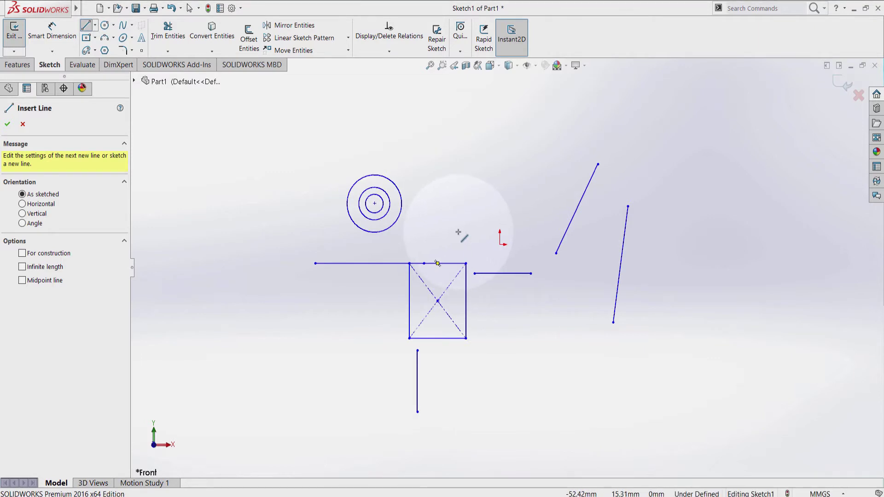
key("Escape")
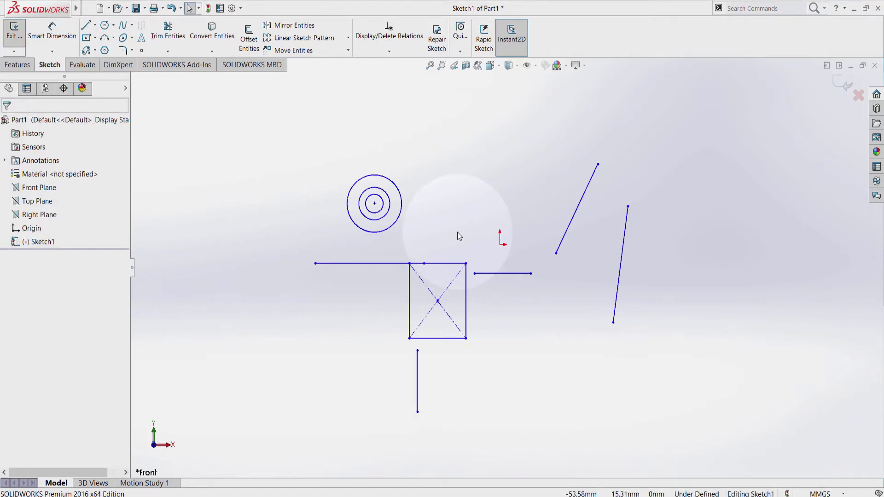
right_click(456, 266)
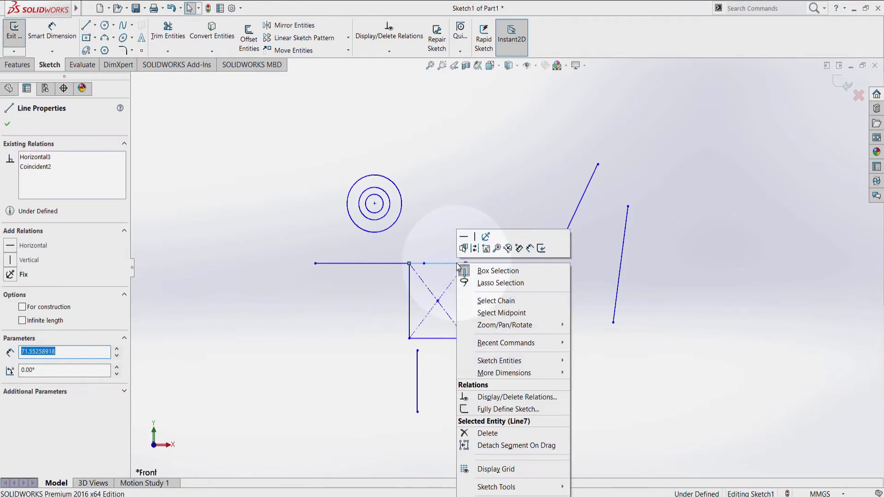
left_click(509, 313)
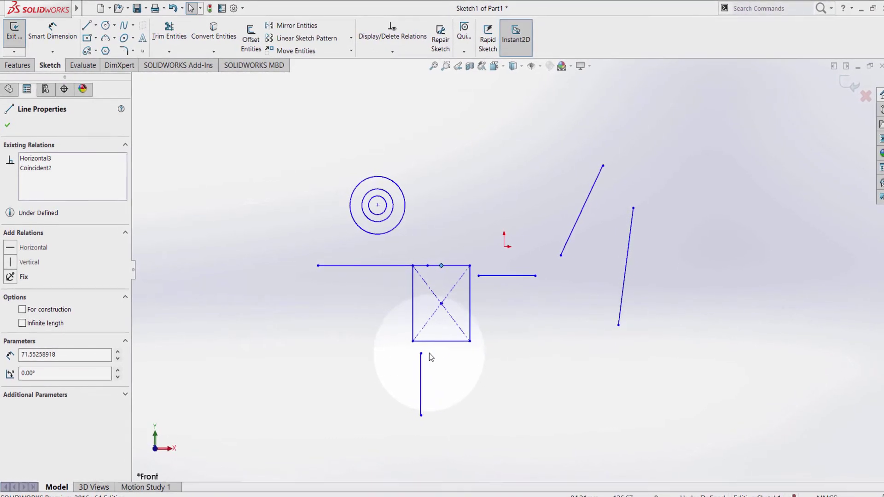
- Make the vertical line's top endpoint coincident with the top midpoint, and snap its lower end to the bottom midpoint
left_click(423, 356, "ctrl")
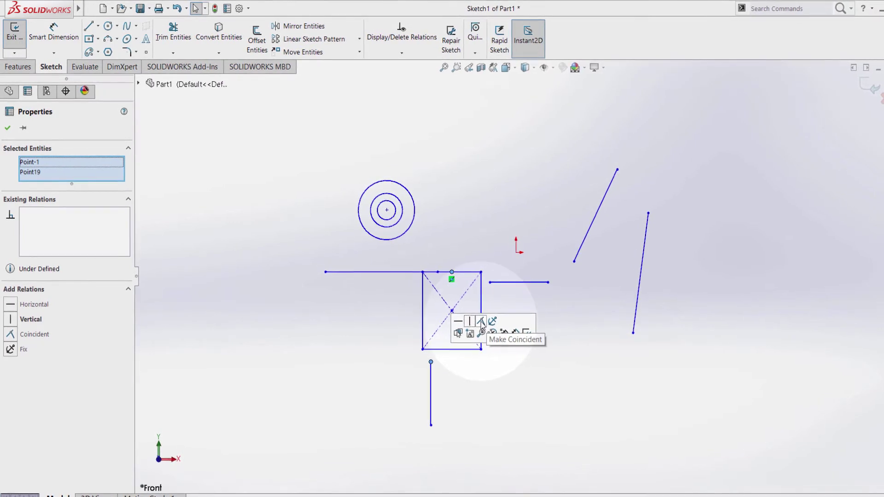
left_click(480, 322)
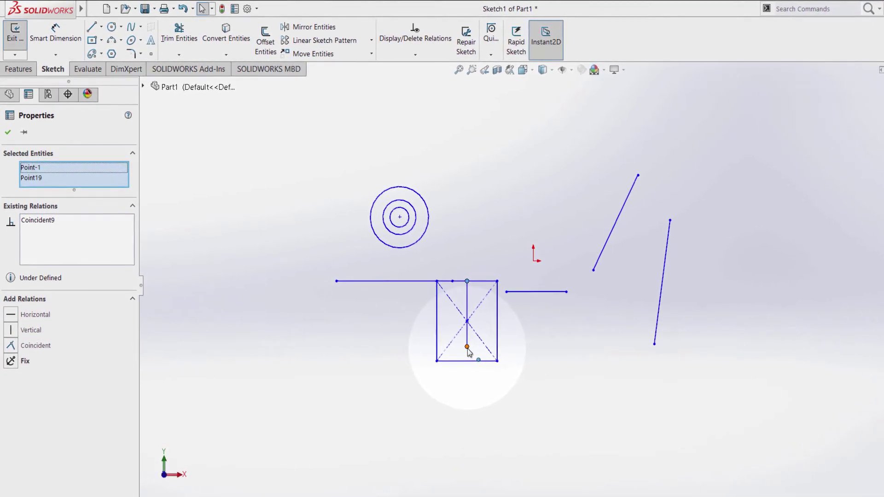
left_click_drag(467, 349, 476, 368)
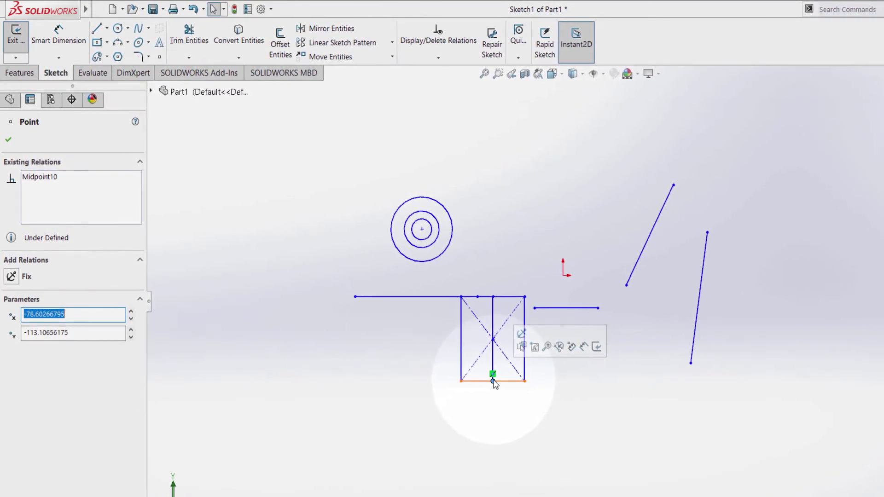
key("Escape")
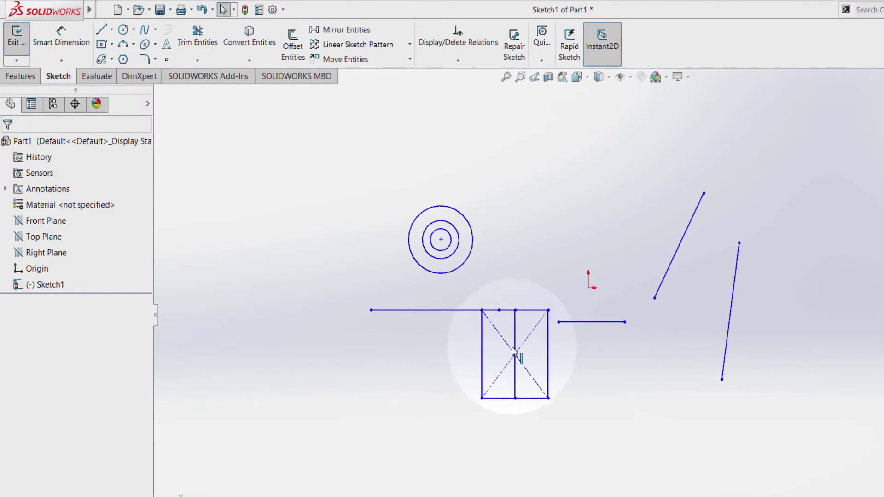
- Undo the vertical line's midpoint attachments and delete the 137 mm horizontal line at left
key("ctrl+z")
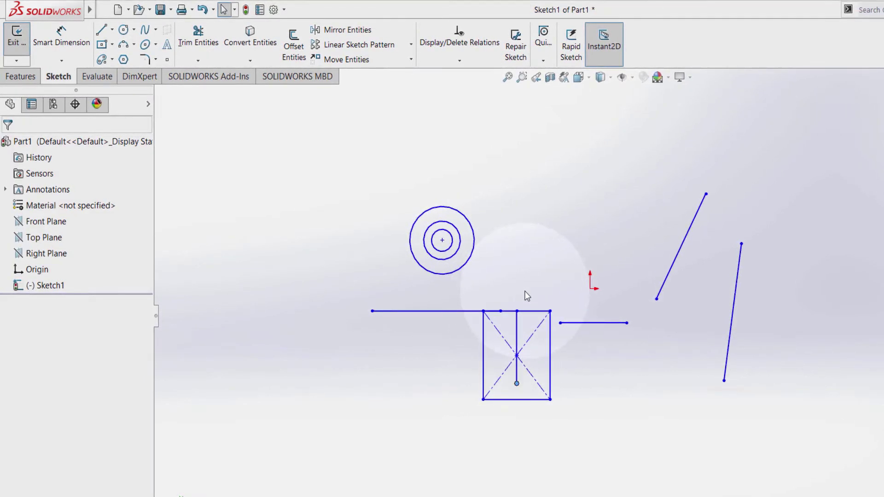
key("ctrl+z")
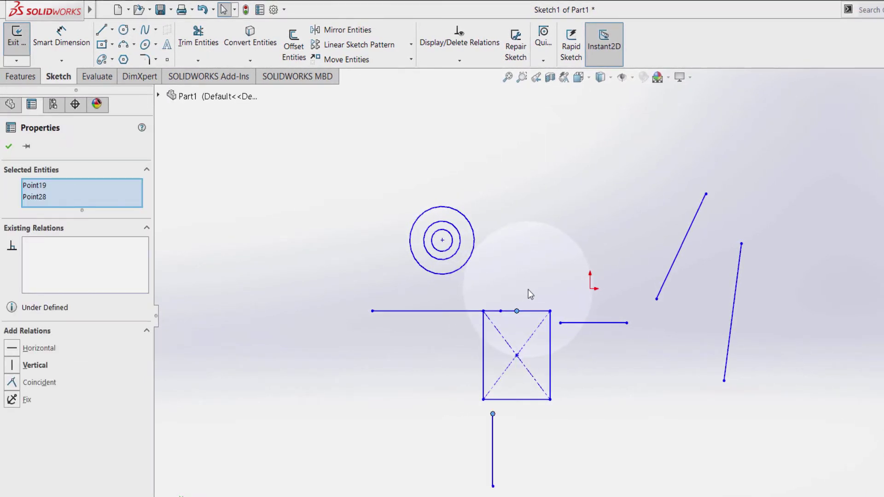
key("Escape")
key("ctrl+z")
key("Escape")
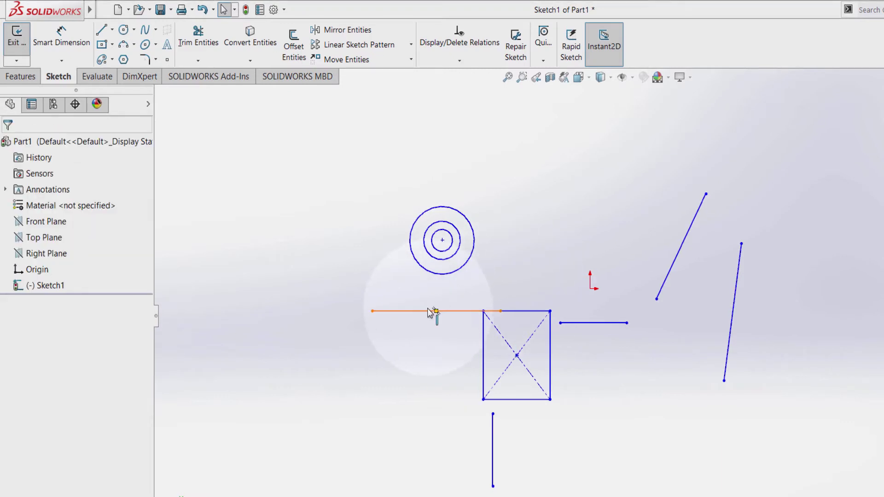
left_click(403, 312)
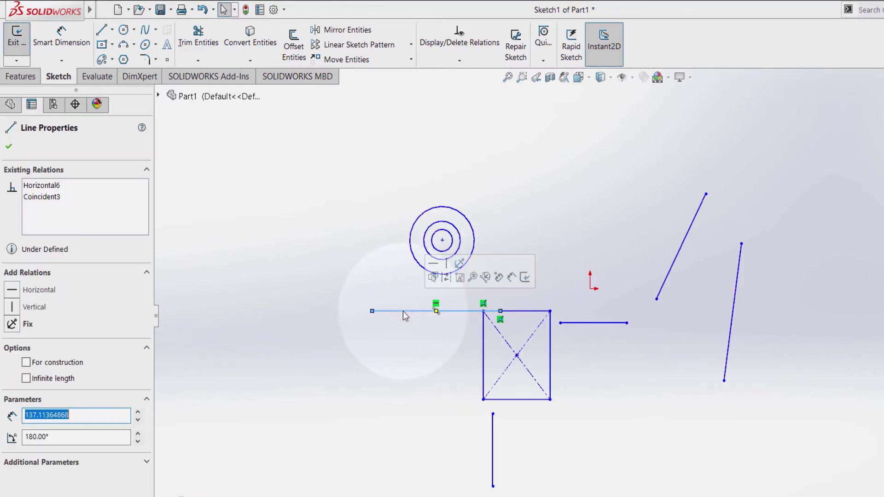
key("Delete")
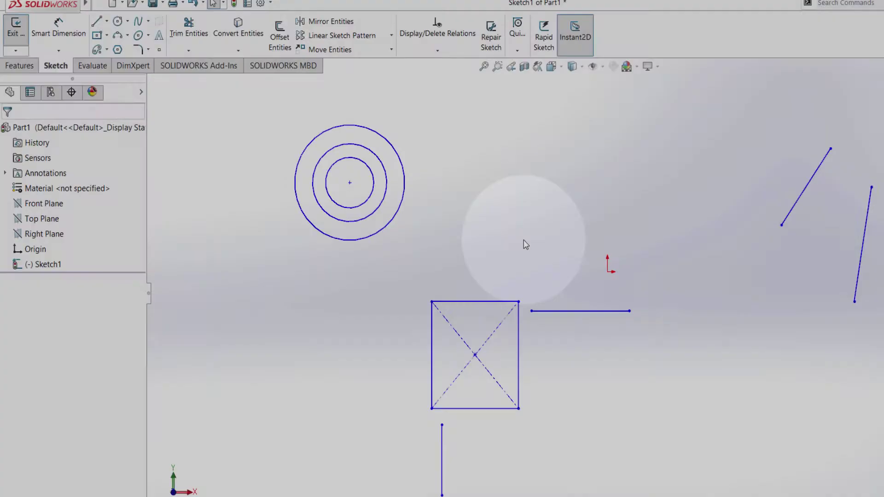
- Add a Collinear relation between the short line right of the rectangle and its top edge
scroll(621, 437, "up", 2)
scroll(617, 442, "down", 2)
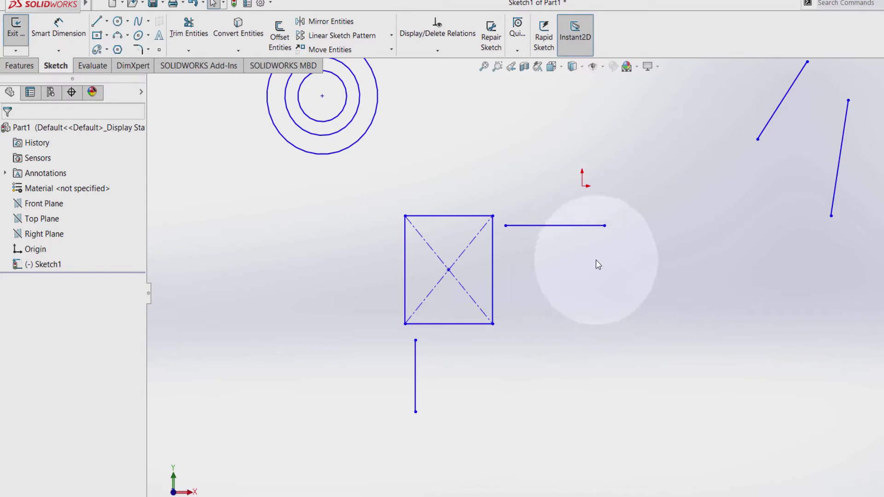
left_click(583, 226)
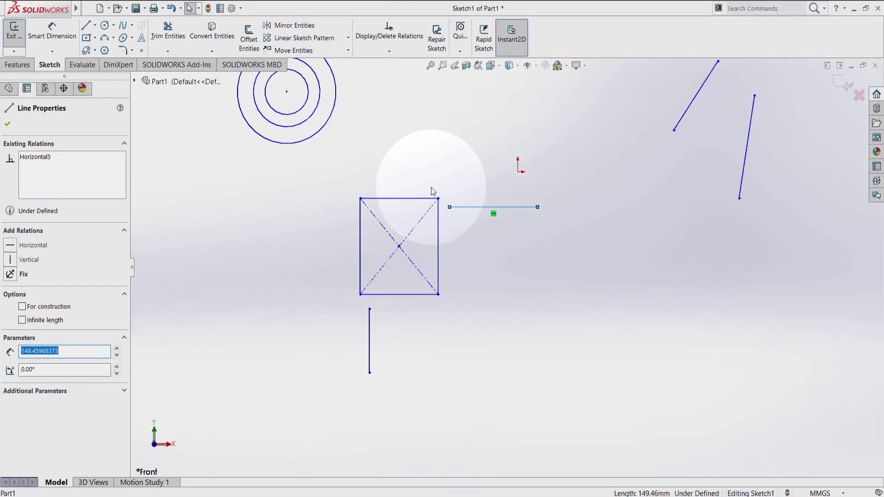
left_click(422, 202, "ctrl")
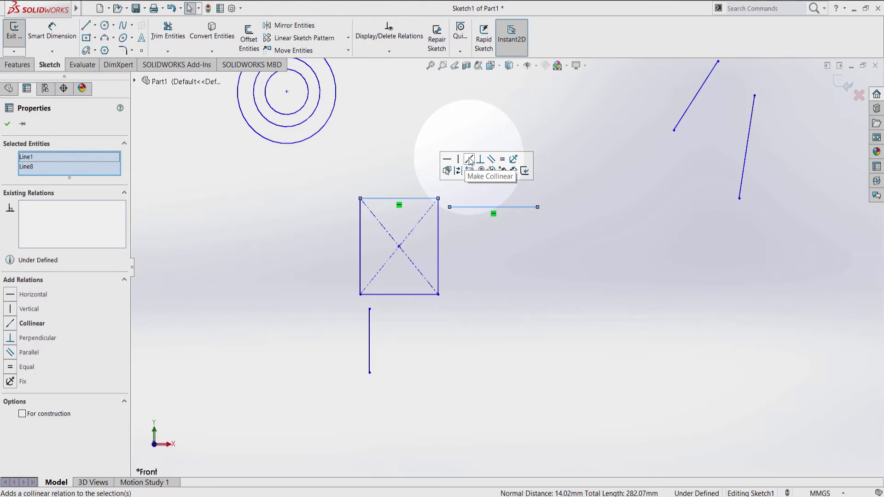
left_click(491, 211)
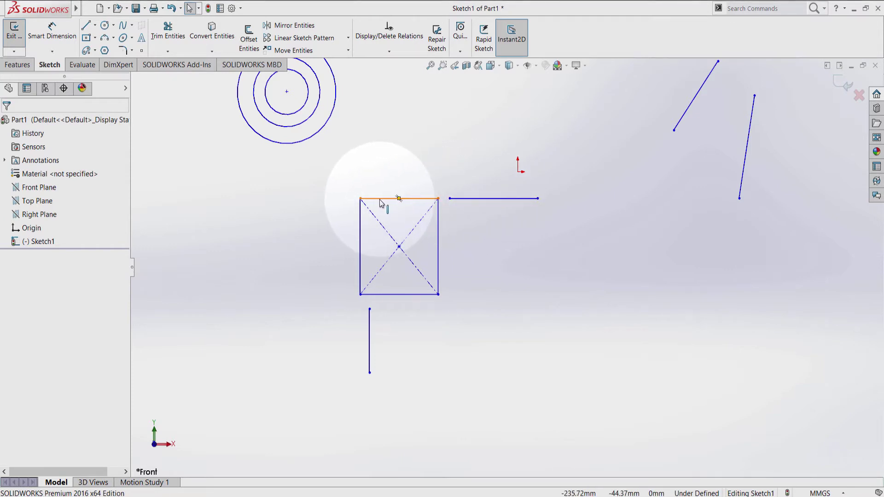
- Drag the right line and the top edge to confirm they move together, leaving the edge raised
left_click_drag(384, 200, 386, 203)
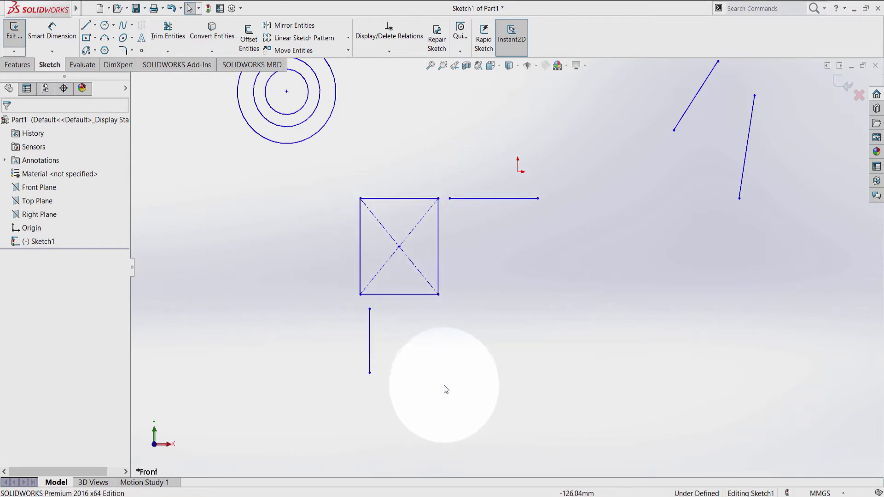
mouse_move(523, 203)
left_mouse_down()
mouse_move(528, 183)
mouse_move(527, 225)
mouse_move(529, 207)
left_mouse_up()
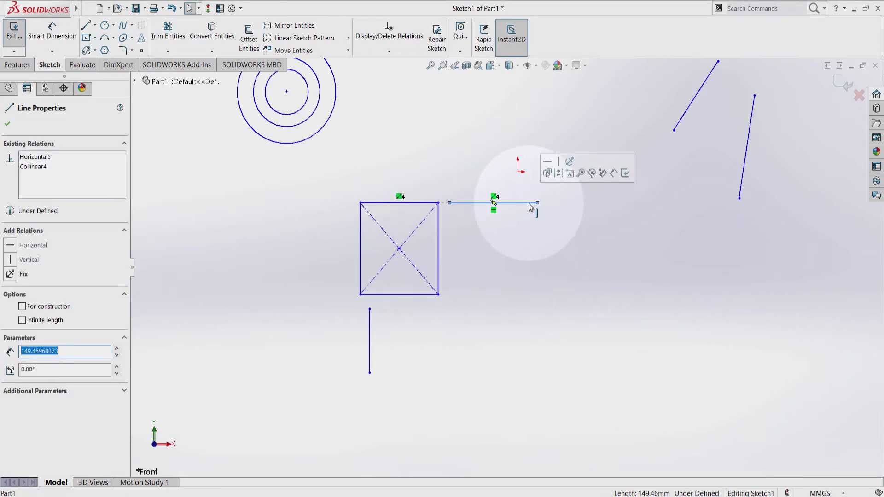
left_click(528, 230)
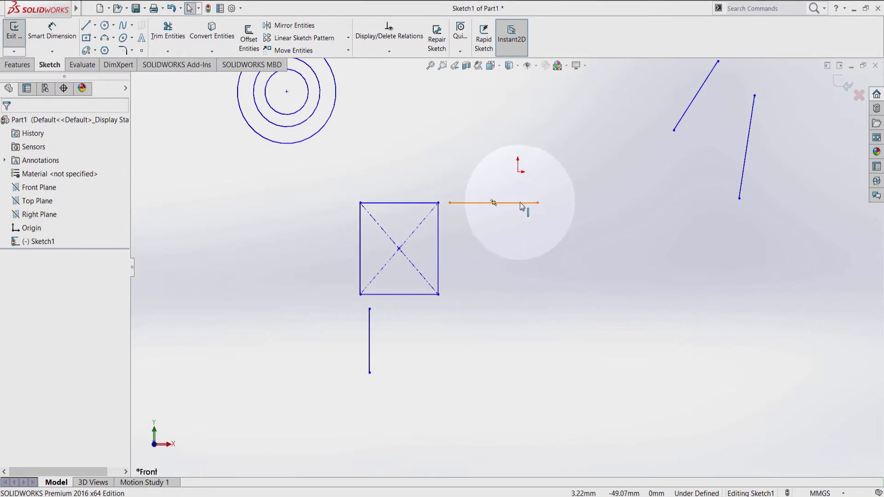
mouse_move(376, 203)
left_mouse_down()
mouse_move(375, 159)
mouse_move(375, 190)
left_mouse_up()
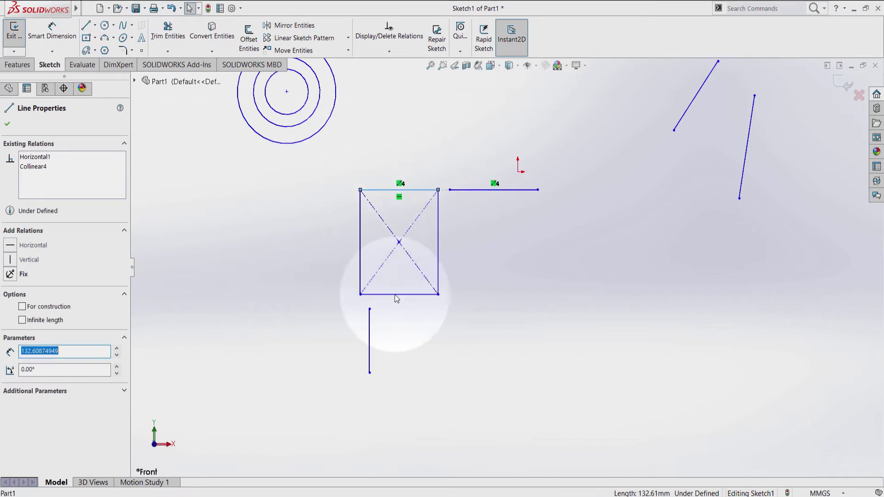
left_click(428, 341)
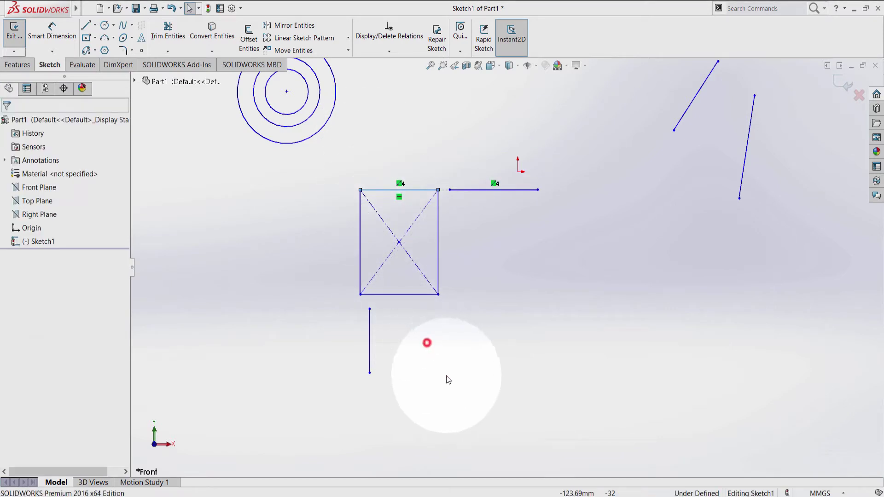
- Add a Collinear relation between the short vertical line below and the rectangle's left edge
left_click(370, 323)
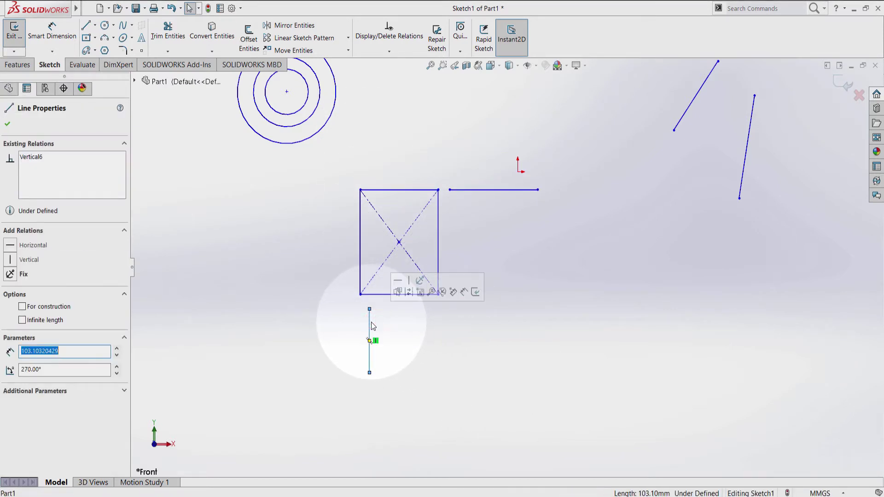
left_click(360, 269, "ctrl")
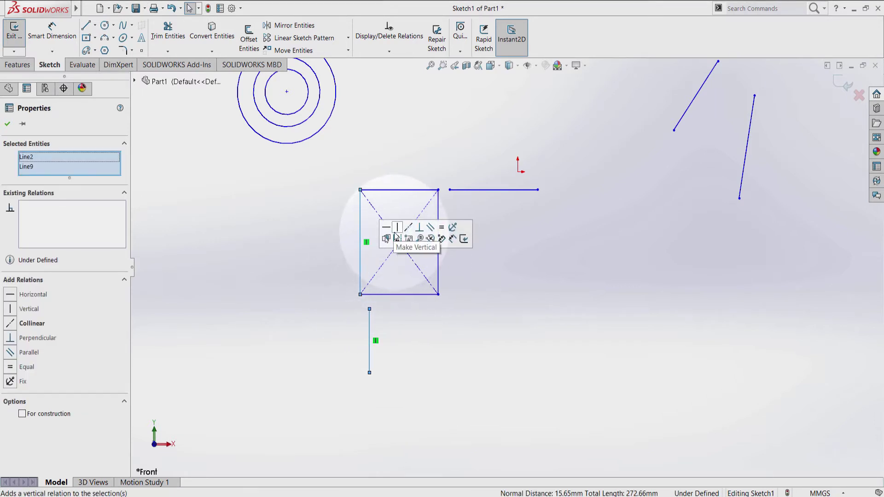
left_click(408, 228)
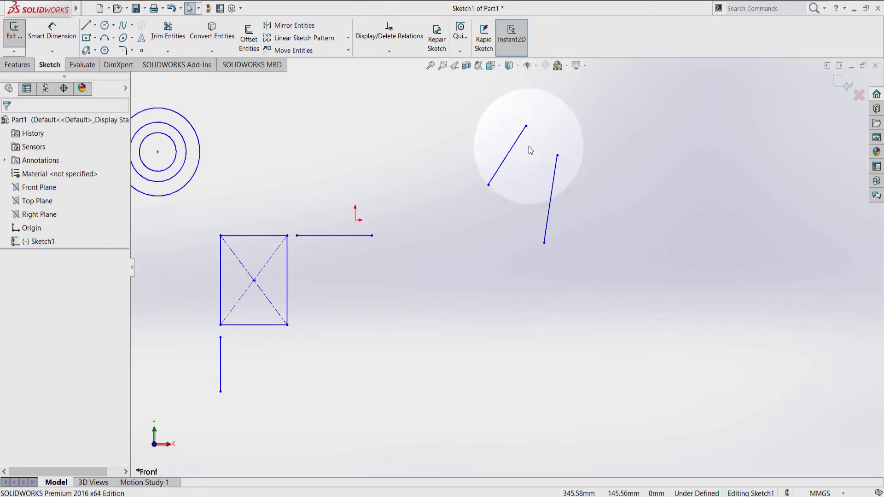
- Make the two slanted lines parallel, then make the right line vertical so both stand upright
left_click(555, 177)
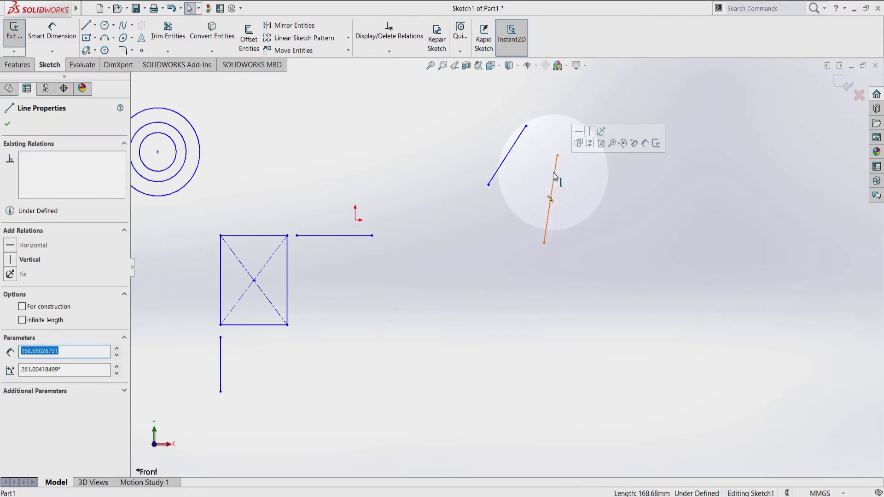
left_click(518, 138, "ctrl")
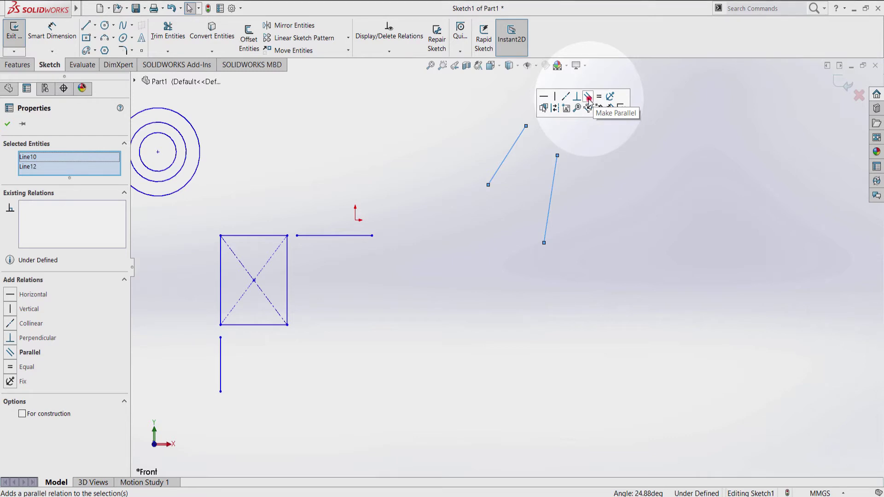
left_click(614, 354)
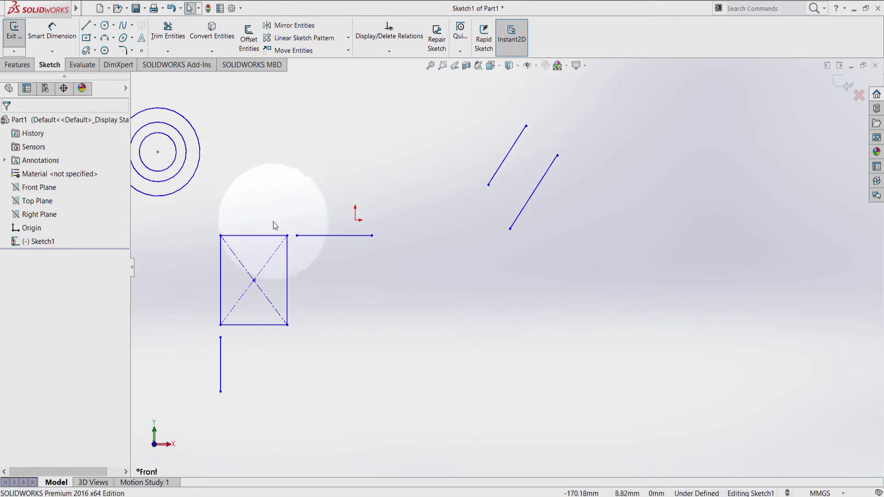
left_click(549, 171)
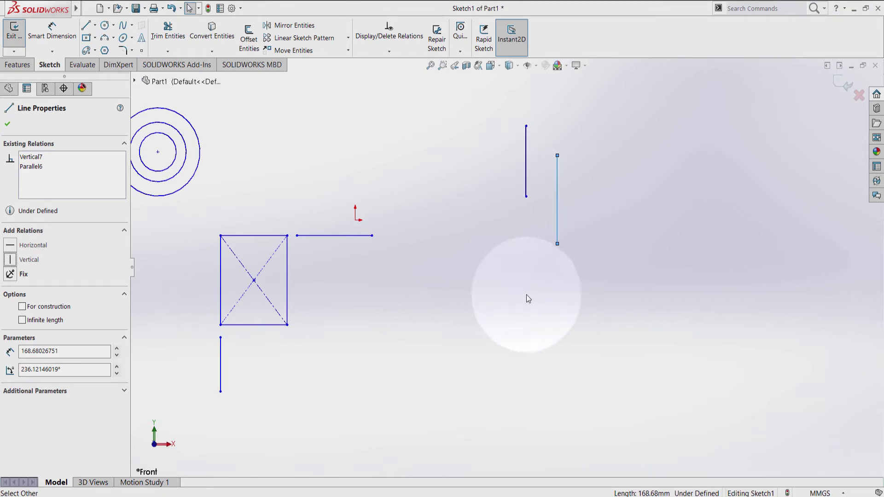
left_click(618, 163)
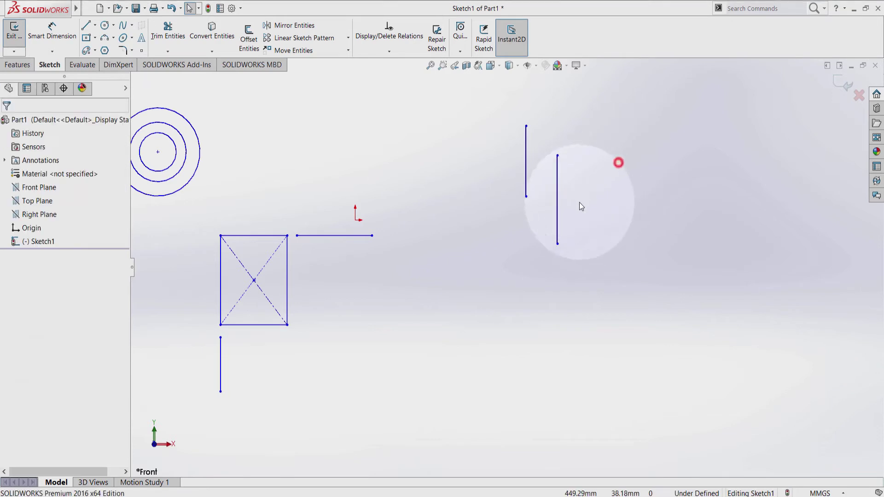
- Compare the relations on the bottom endpoints of the two vertical lines
left_click(527, 198)
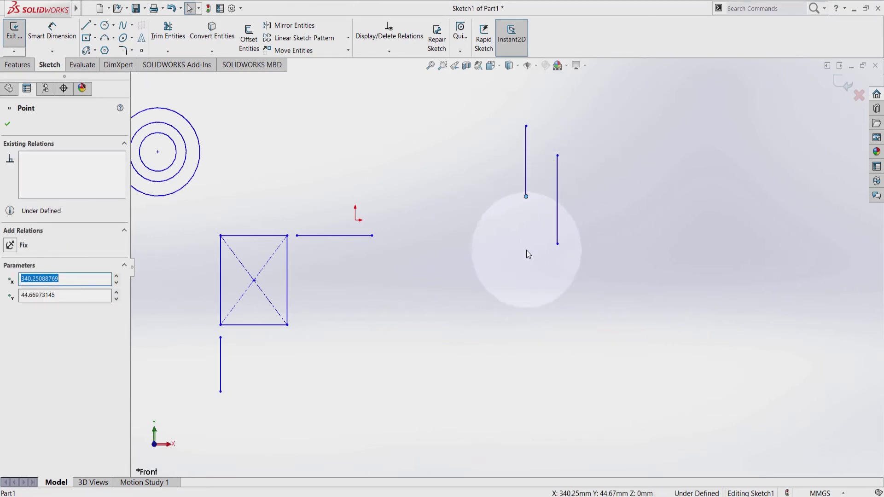
left_click(558, 244, "ctrl")
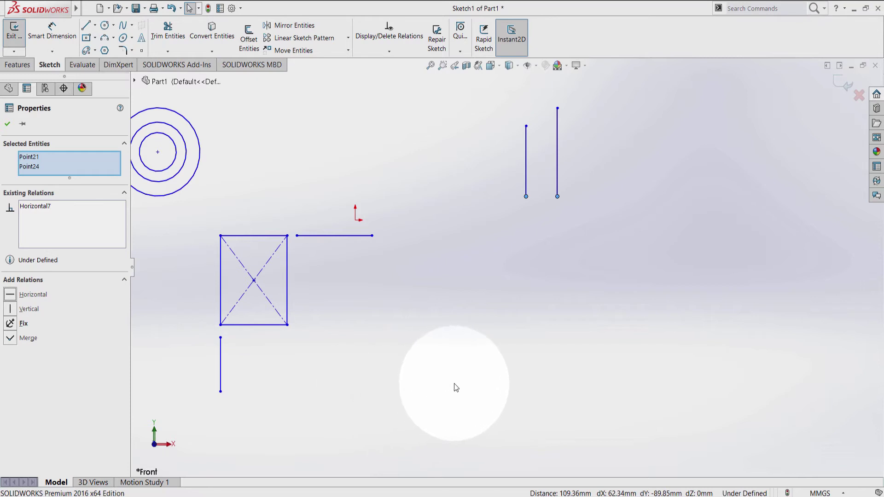
left_click(308, 282)
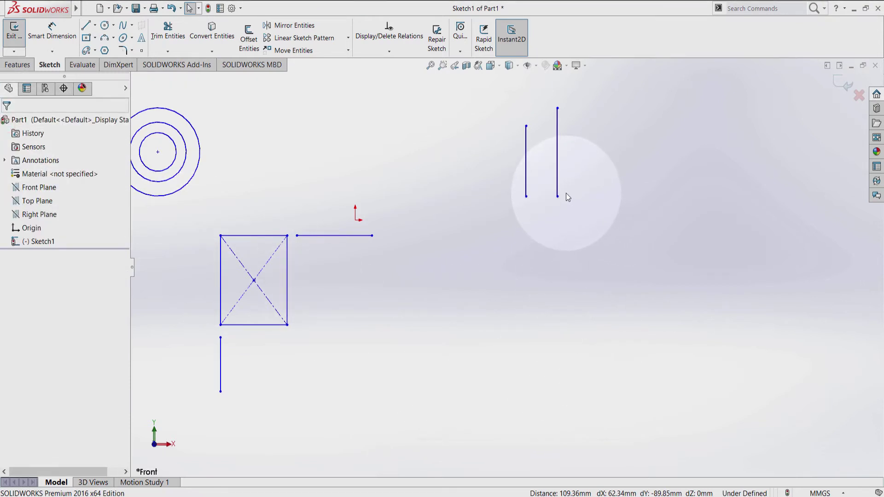
- Apply an Equal relation to the right and left vertical lines
left_click(558, 122)
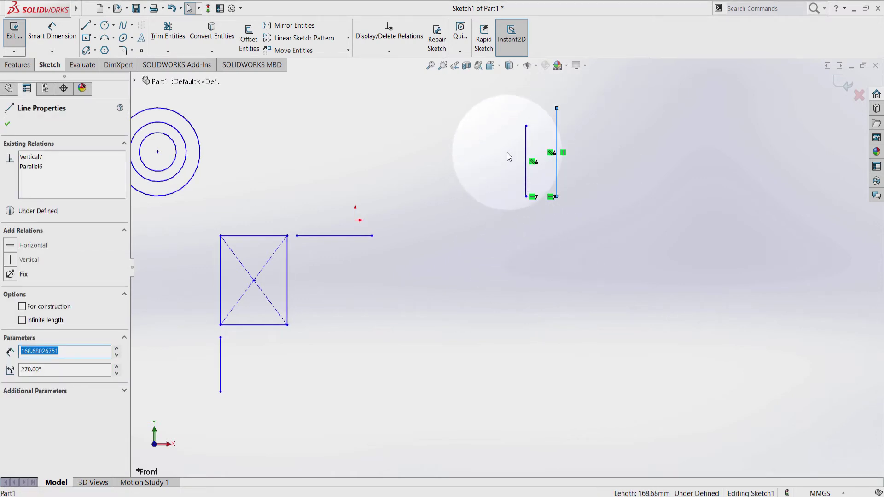
left_click(527, 142, "ctrl")
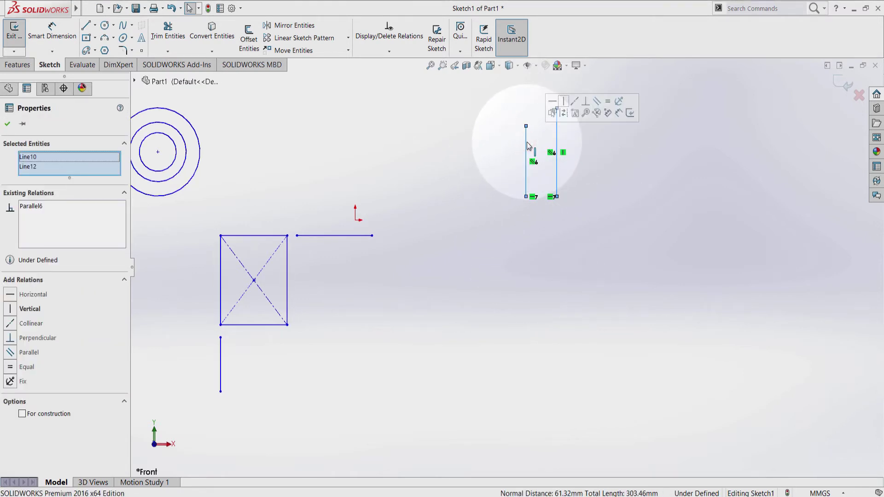
left_click(10, 368)
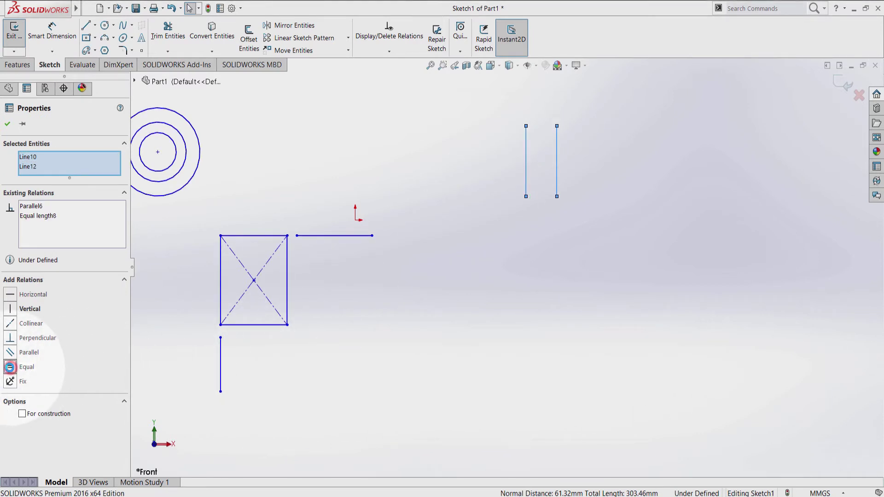
left_click(599, 170)
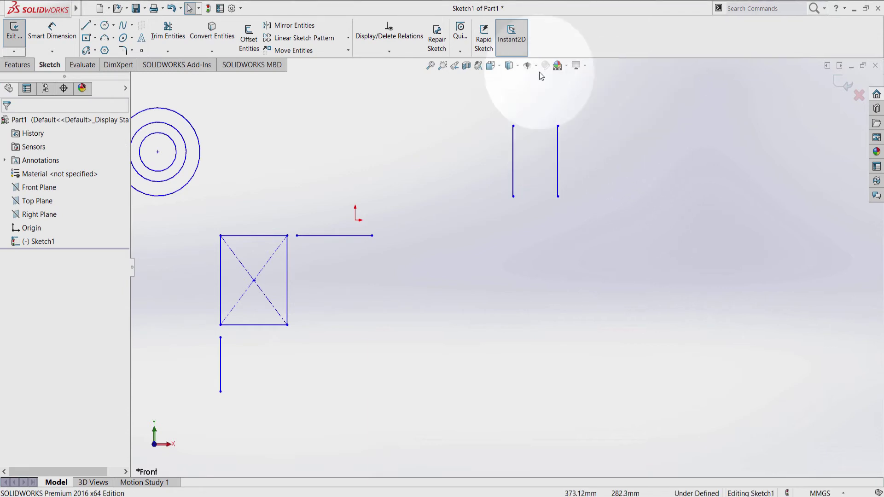
- Draw a 90° three-point arc joining the top endpoints of the two right vertical lines
left_click(105, 38)
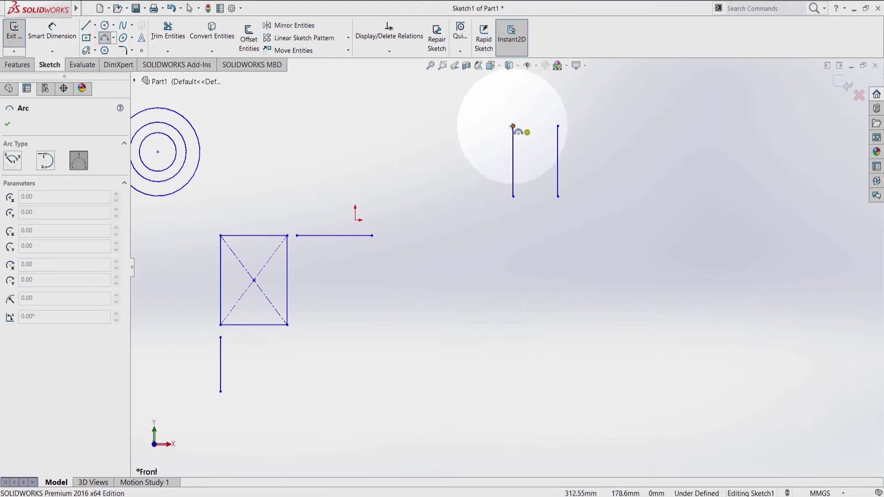
left_click(559, 127)
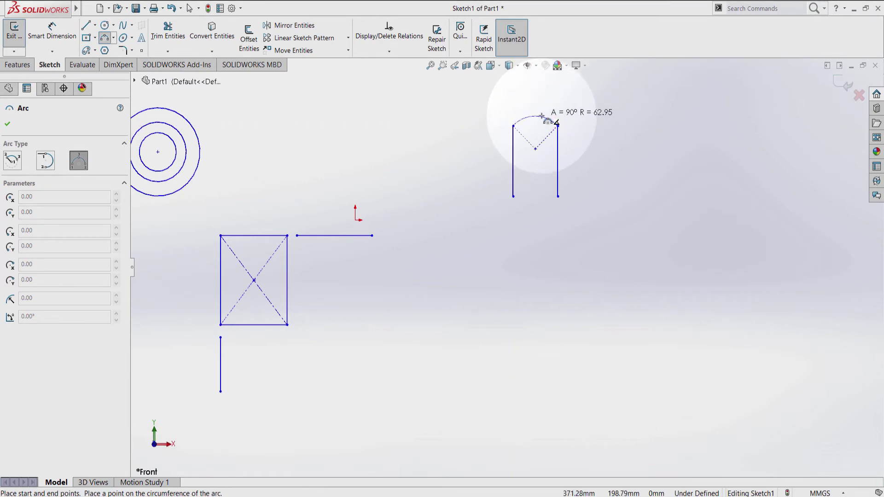
left_click(542, 116)
scroll(544, 132, "down", 2)
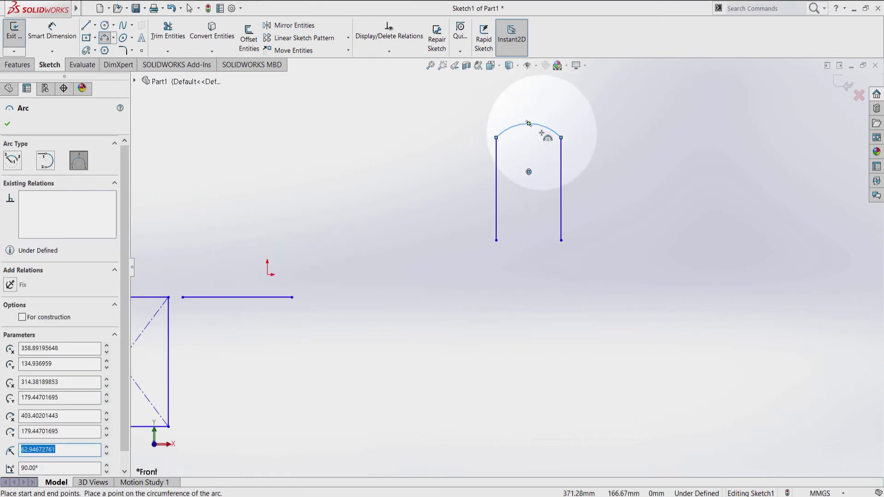
scroll(540, 130, "down", 2)
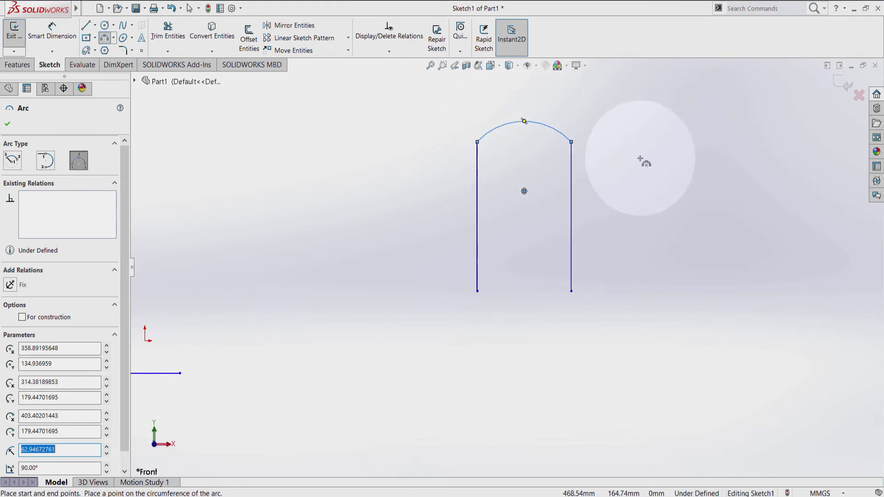
key("Escape")
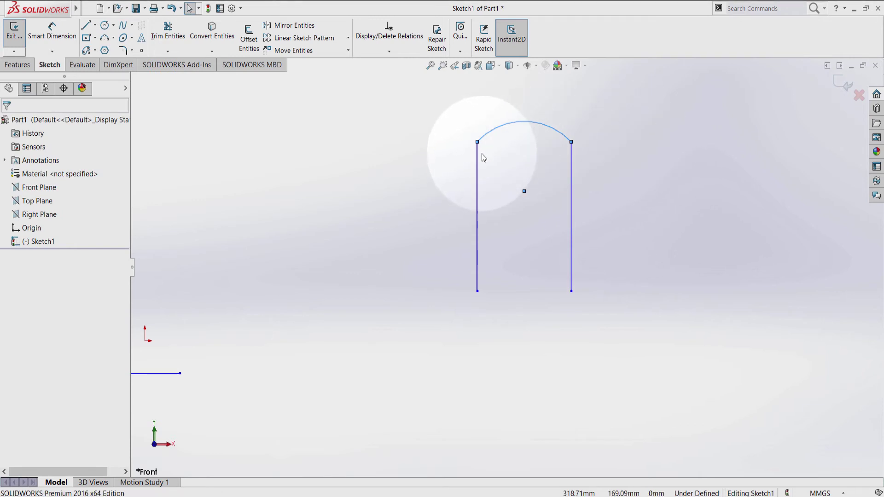
- Make the arc tangent to the left vertical line, then show the sketch's relations list
left_click(504, 129)
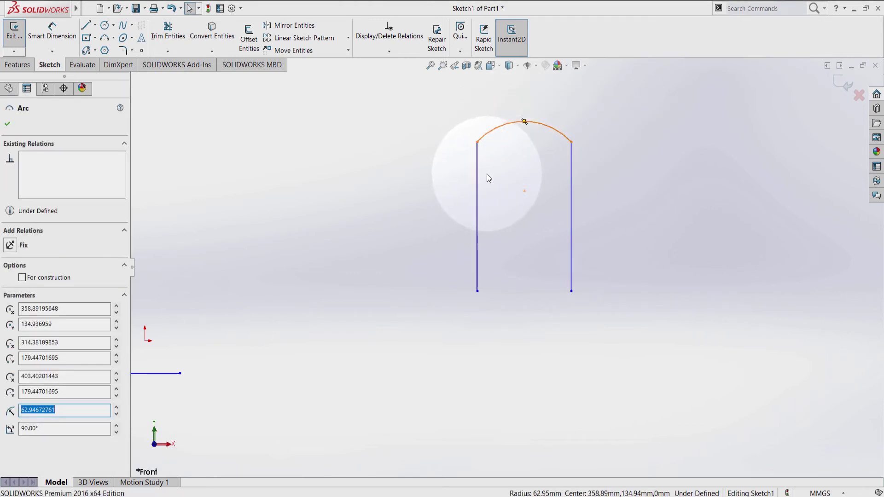
left_click(477, 161, "ctrl")
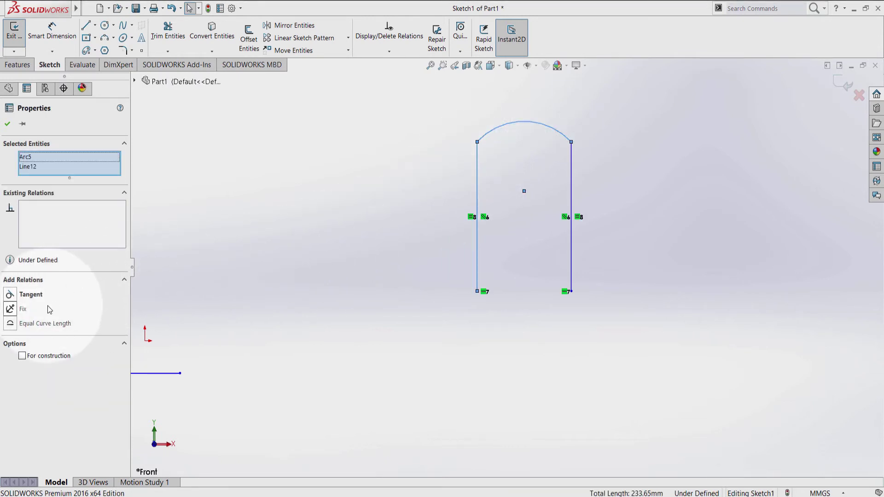
left_click(11, 295)
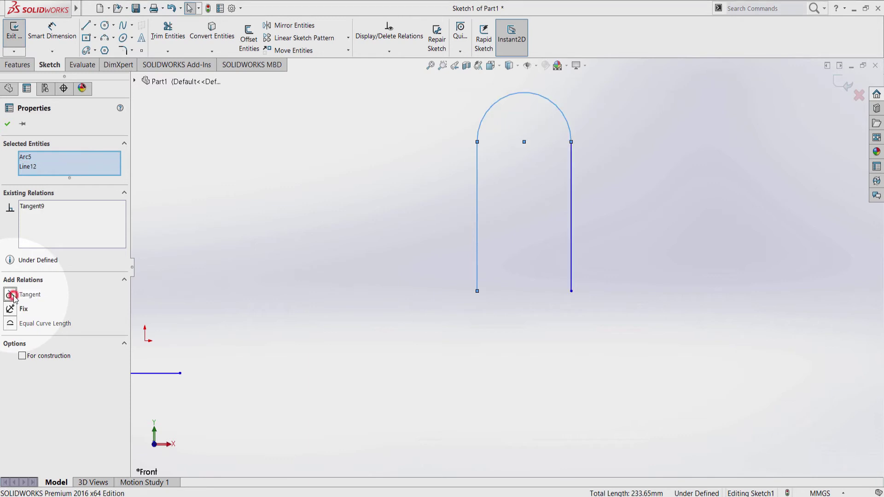
left_click(647, 196)
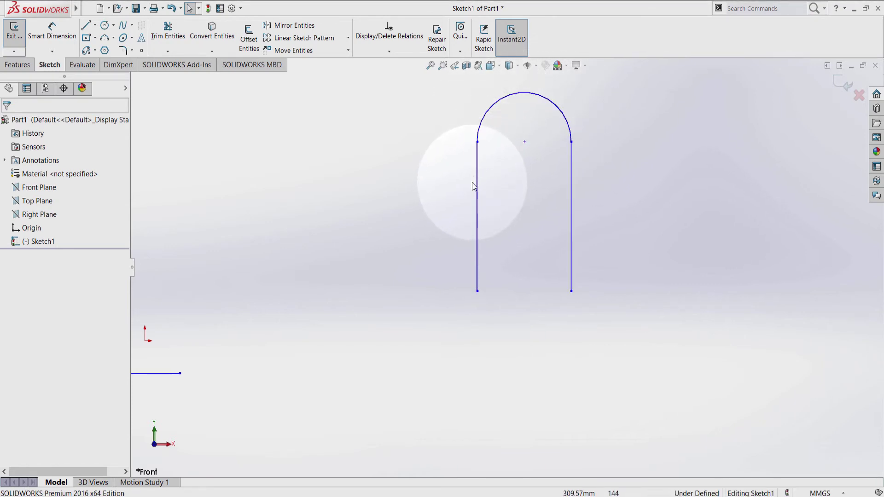
left_click(385, 242)
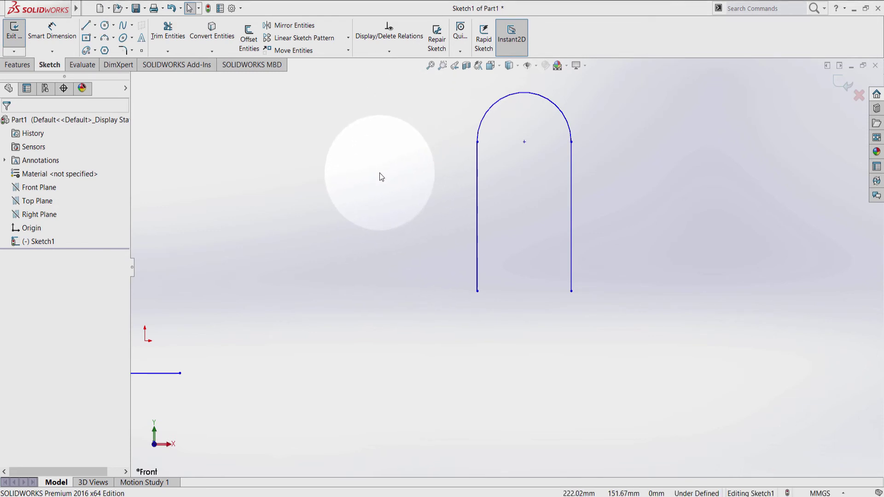
left_click(392, 40)
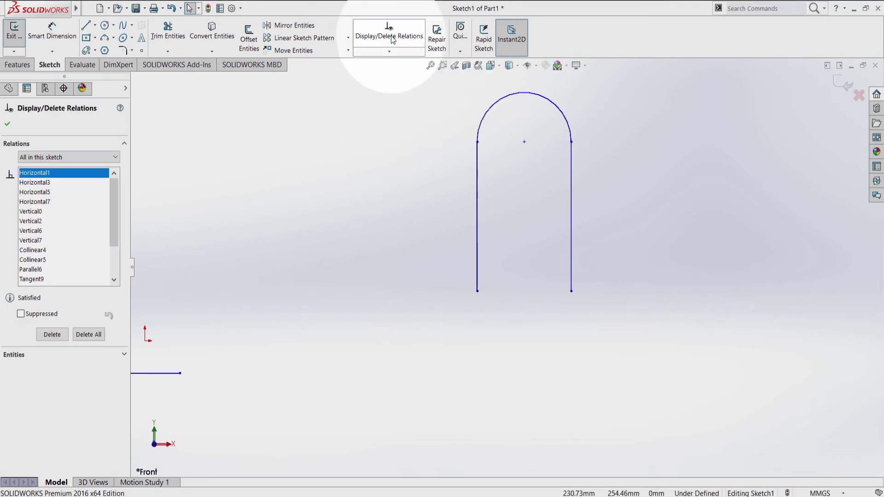
- Browse the relations list with all relations shown, highlighting the geometry Horizontal7 constrains
scroll(435, 261, "up", 6)
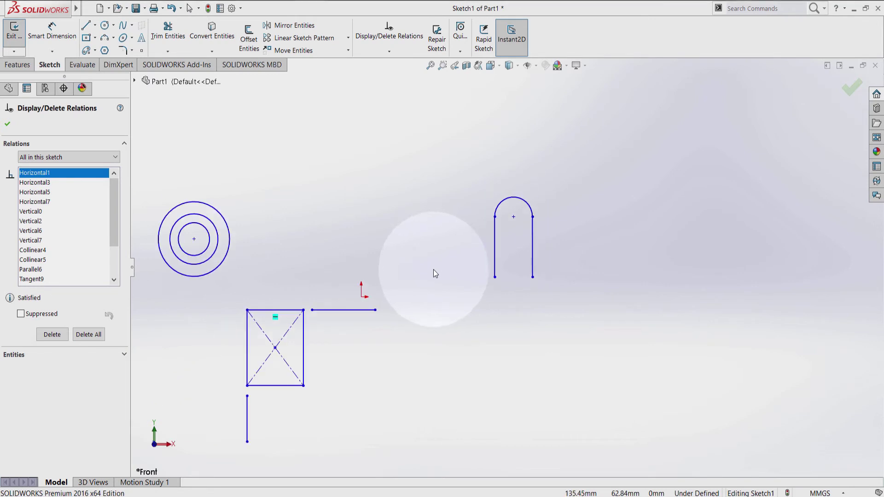
scroll(391, 308, "up", 3)
scroll(400, 299, "down", 3)
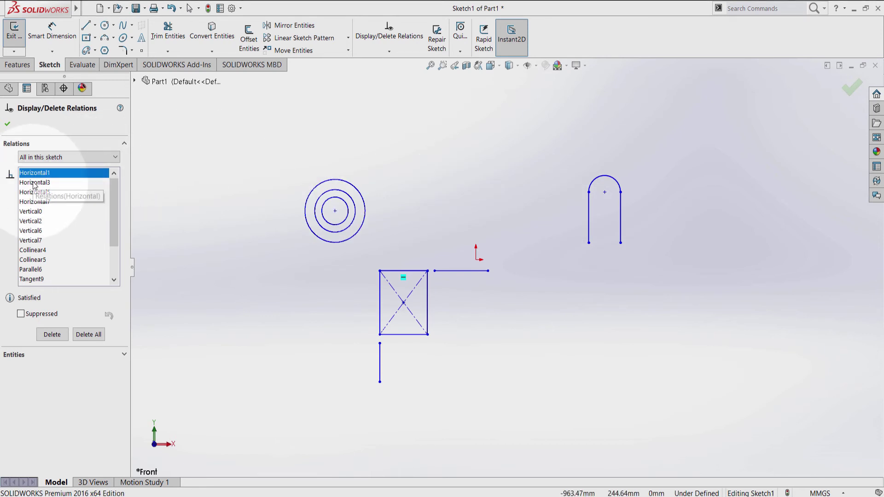
left_click(58, 158)
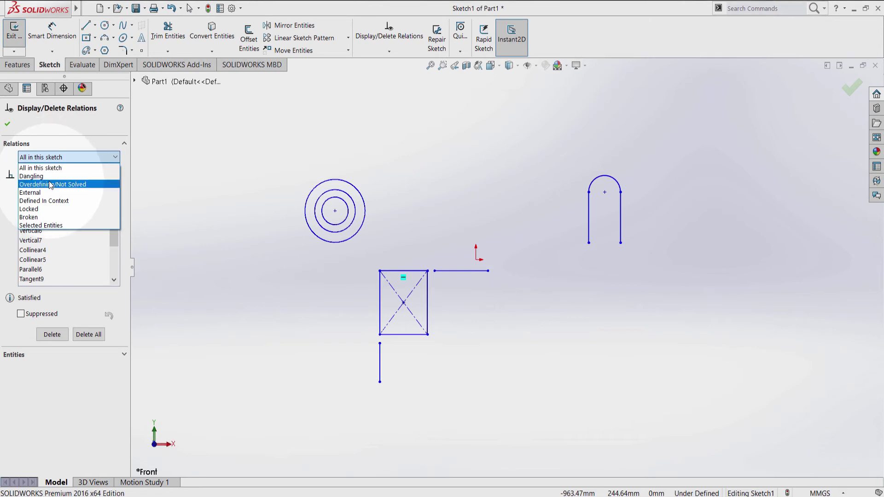
left_click(59, 157)
left_click(59, 157)
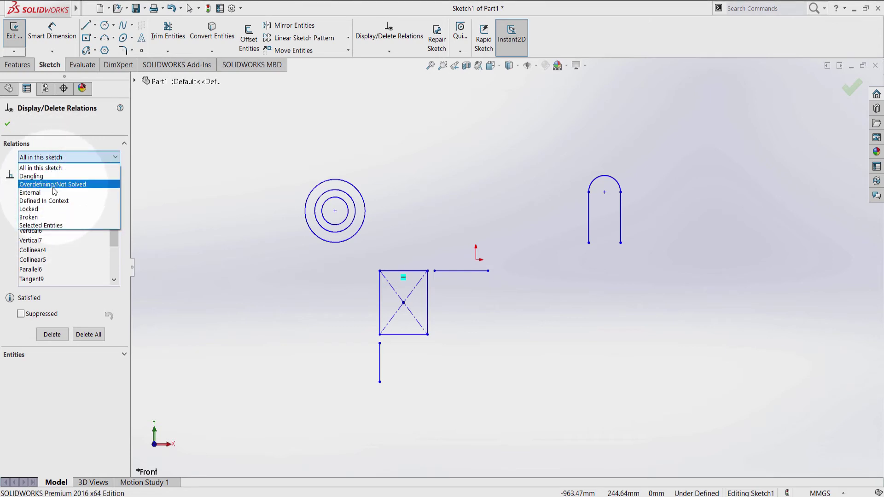
left_click(49, 251)
key("Down")
key("Down")
key("Down")
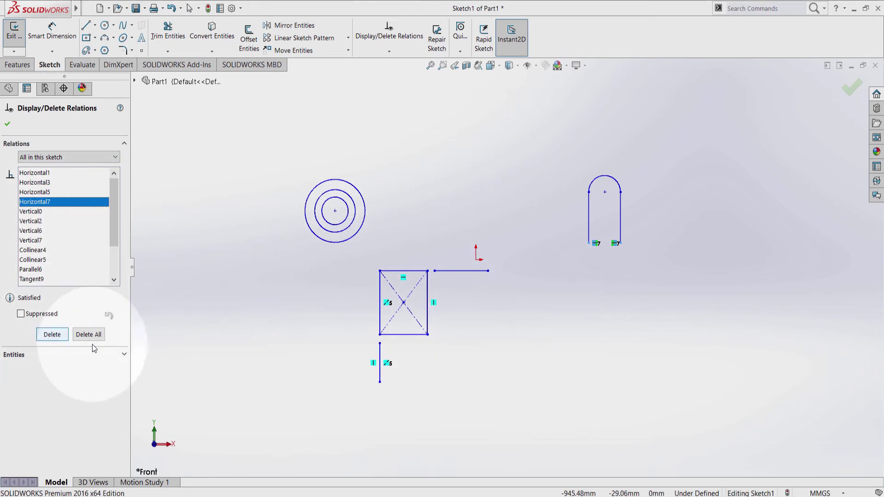
left_click(523, 371)
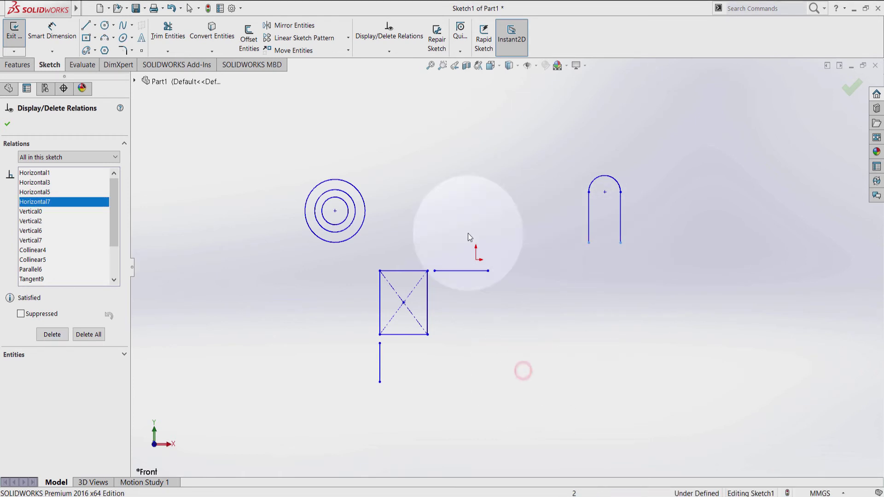
- Check Vertical0, Horizontal5 and Vertical2, then delete Collinear4 and close the review
left_click(41, 212)
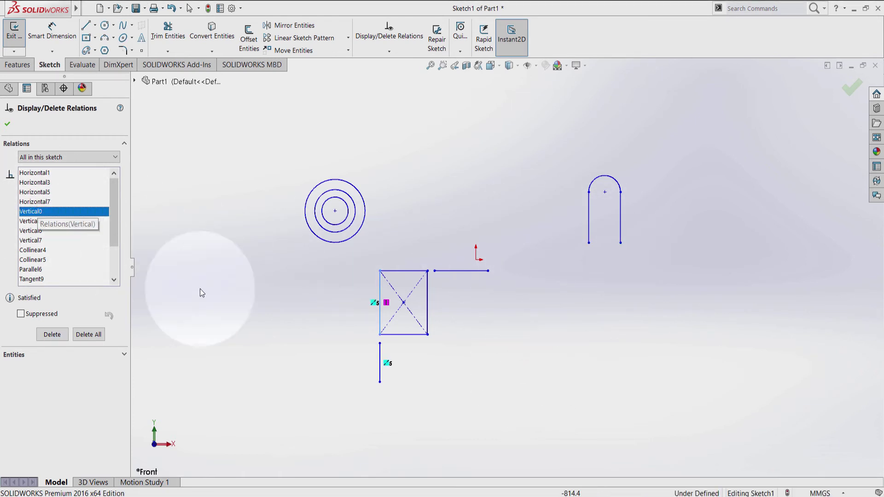
left_click(39, 193)
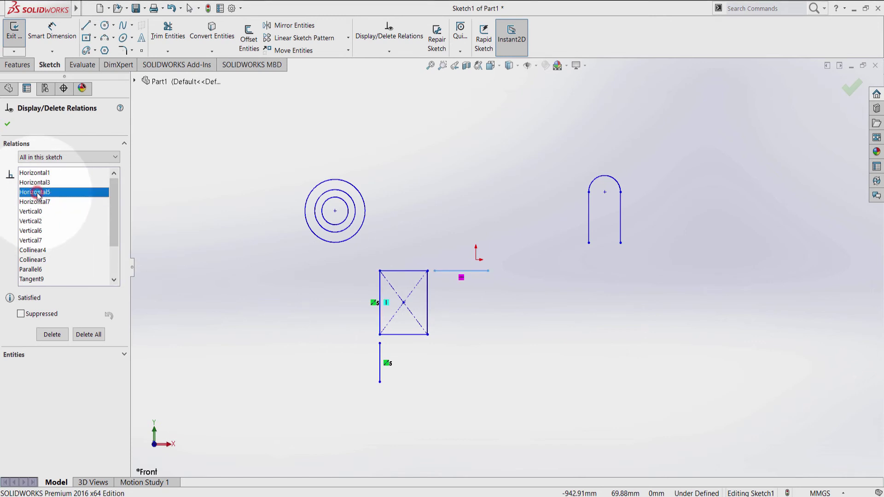
left_click(31, 222)
key("Down")
key("Down")
key("Down")
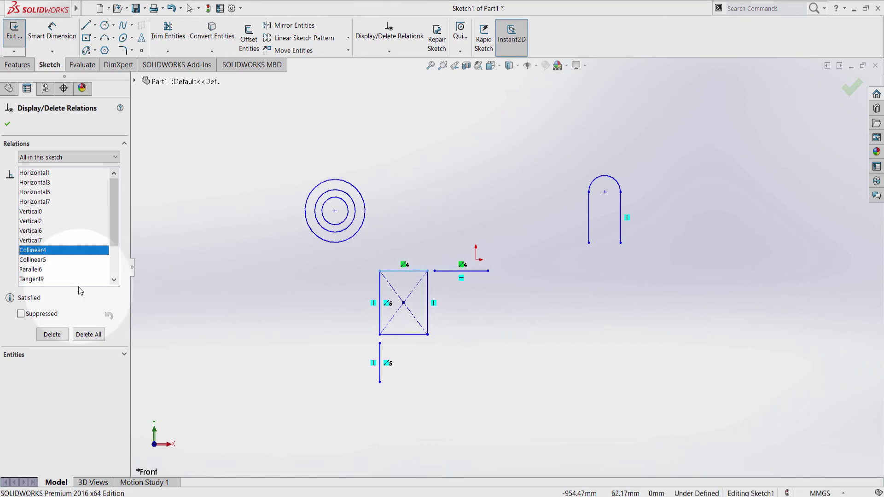
left_click(53, 334)
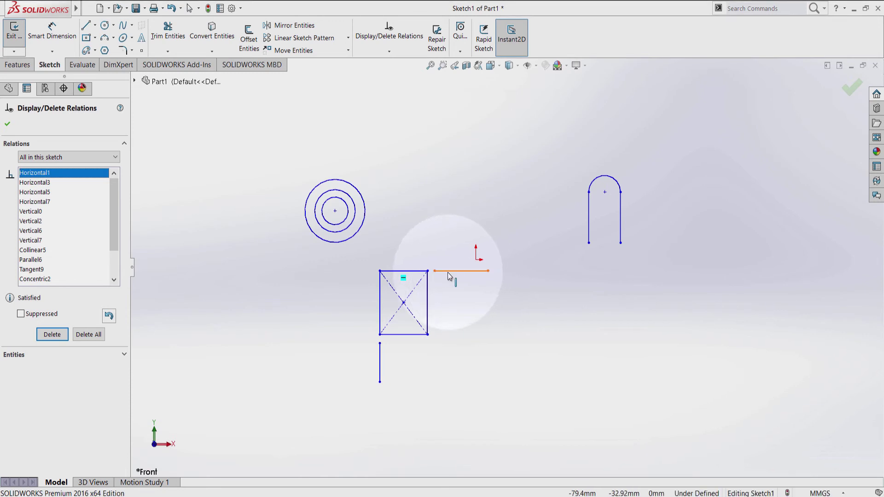
left_click(7, 124)
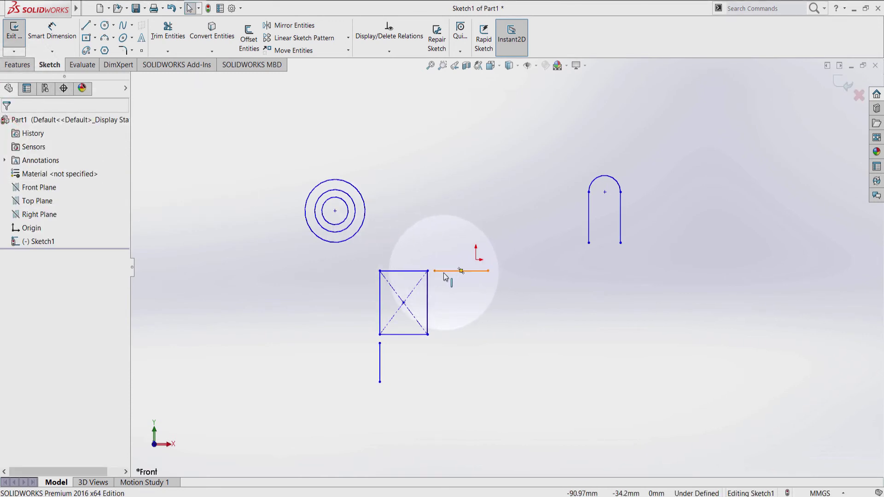
- Drag the freed horizontal line upward and select the arch's arc to inspect it
mouse_move(448, 275)
left_mouse_down()
mouse_move(460, 192)
mouse_move(464, 249)
left_mouse_up()
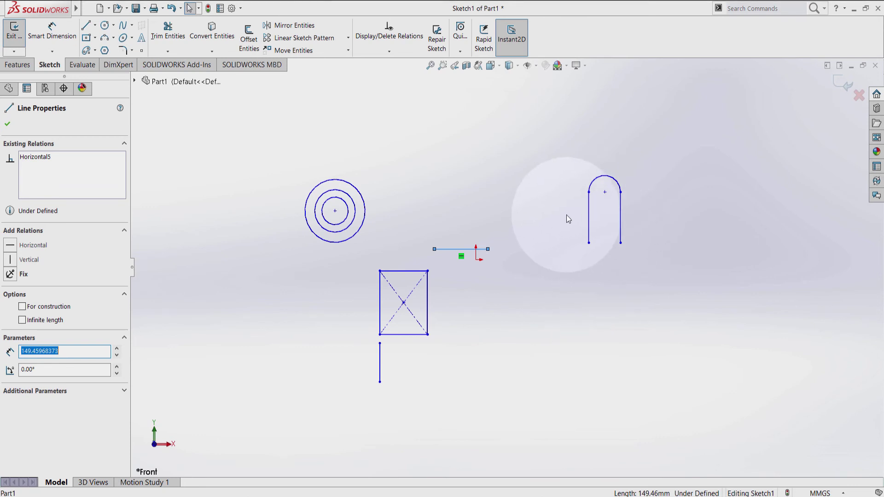
key("f")
scroll(537, 225, "down", 6)
left_click(536, 220)
left_click(537, 222)
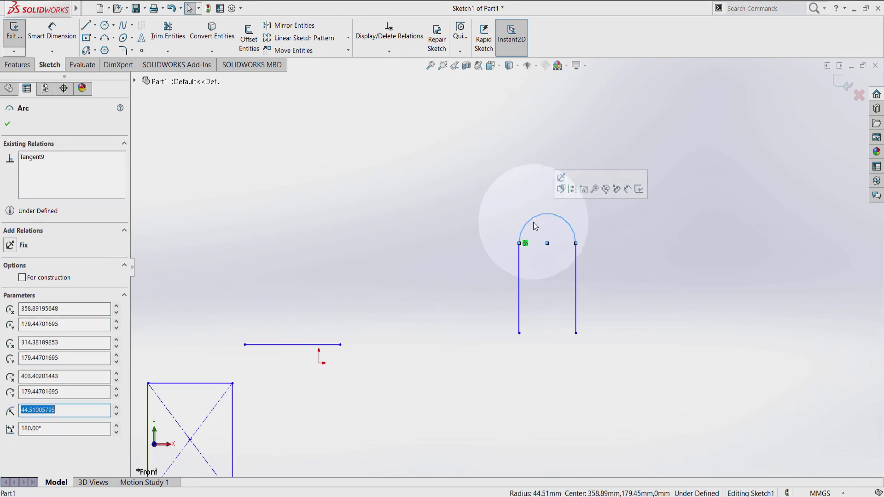
- Delete the Tangent9 relation from the arch's left vertical line
left_click(521, 261)
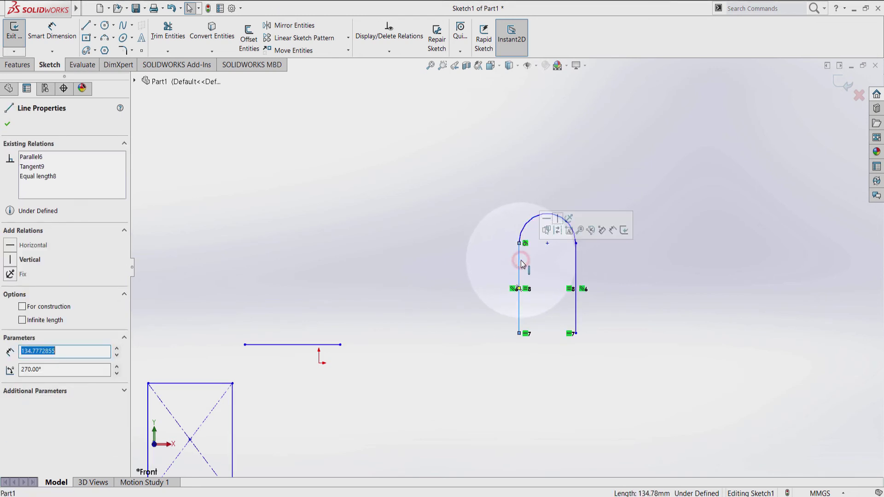
left_click(540, 231)
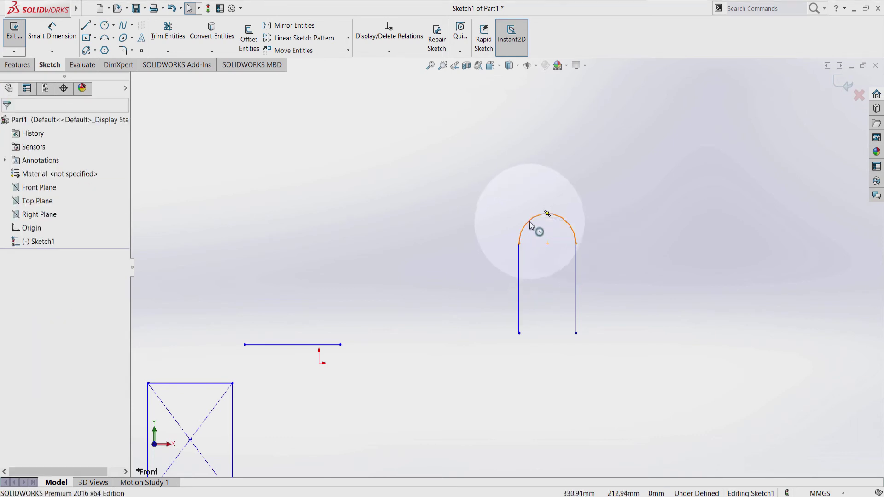
left_click(519, 252)
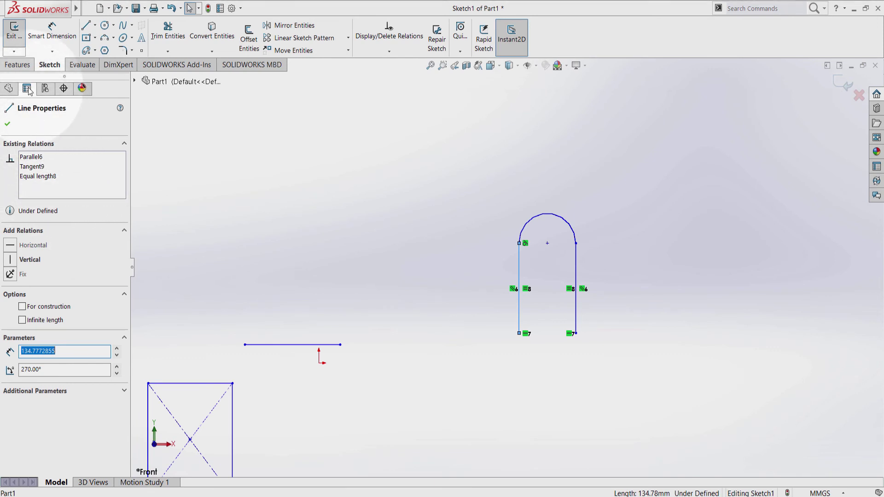
left_click(37, 166)
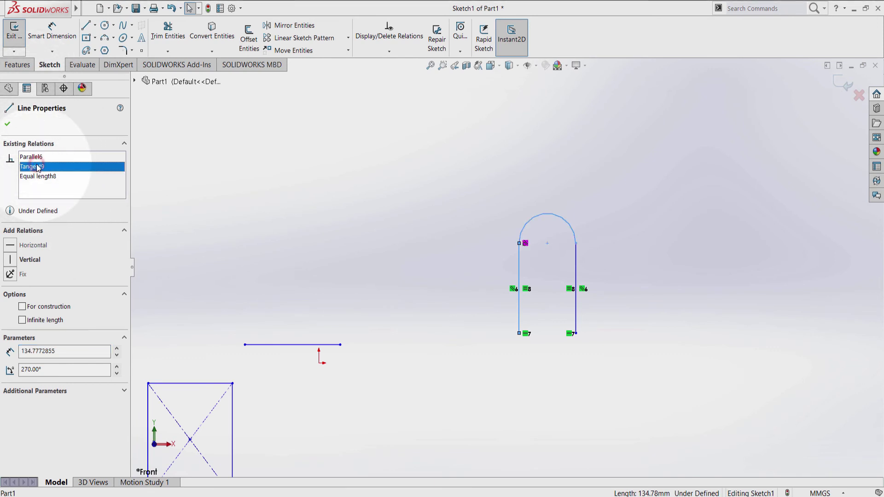
key("Delete")
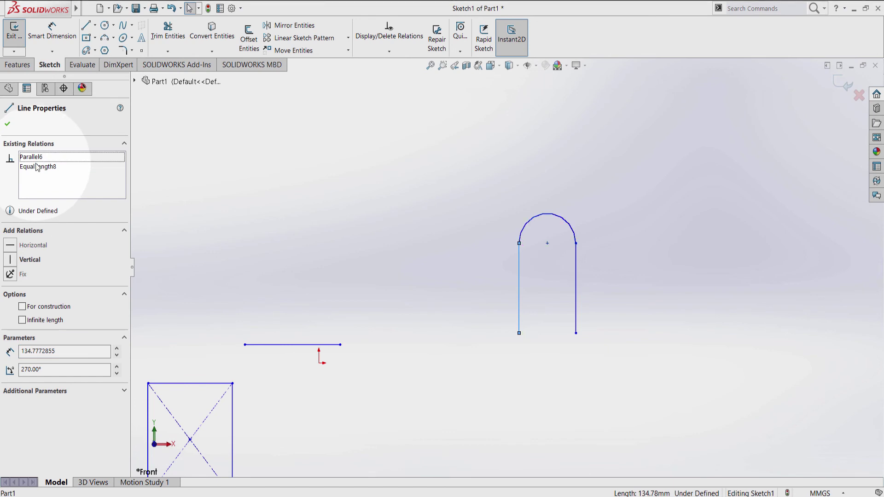
left_click(406, 237)
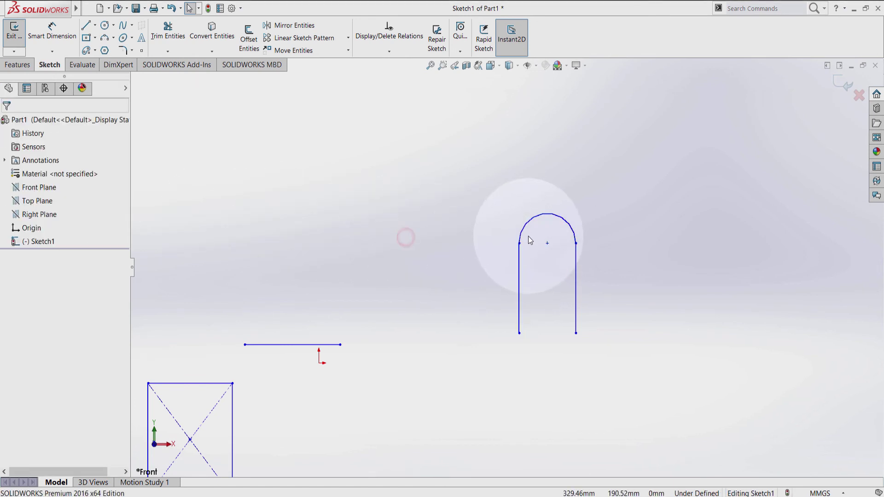
left_click(540, 215)
left_click_drag(541, 226, 546, 206)
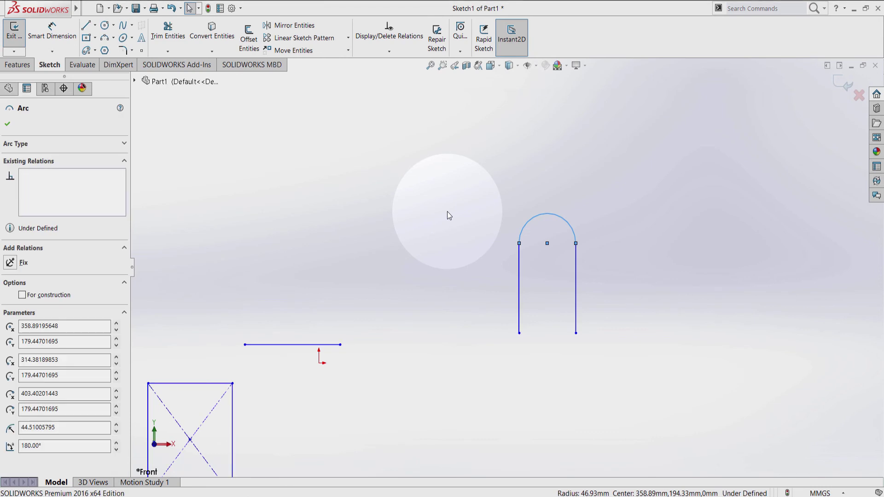
left_click(468, 201)
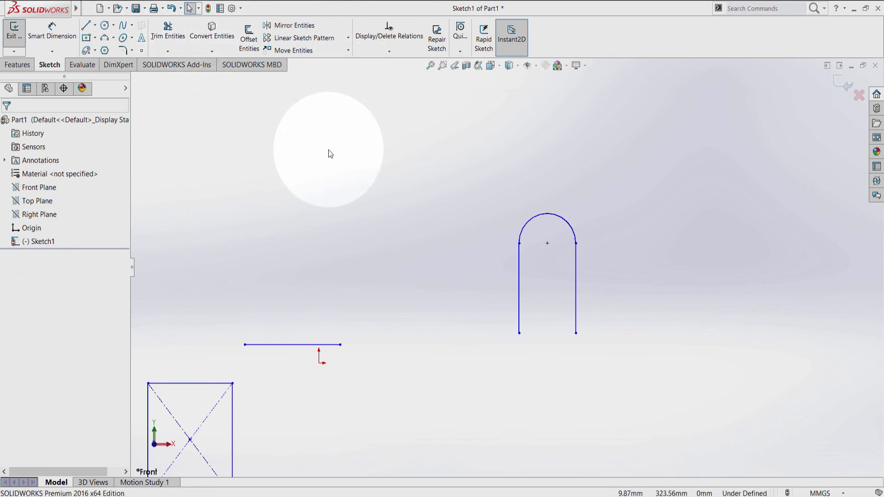
left_click(376, 206)
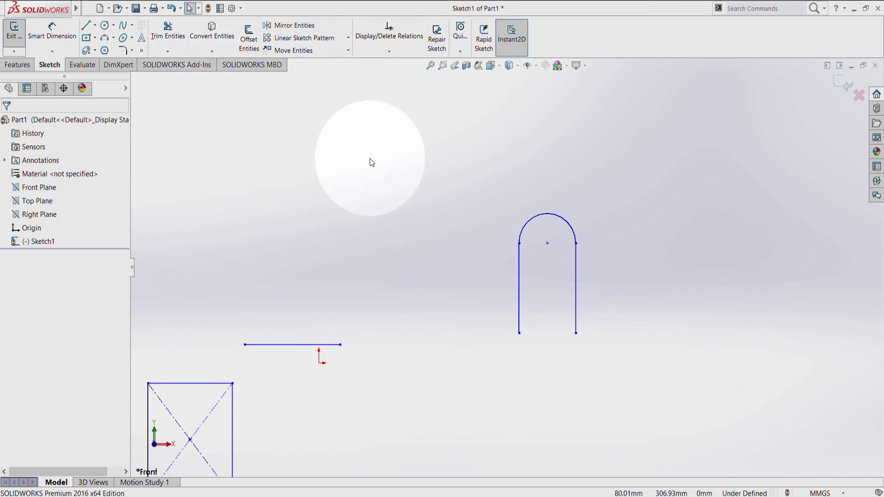
- Add a Collinear10 relation between the short horizontal line and the rectangle's top edge
left_click(386, 55)
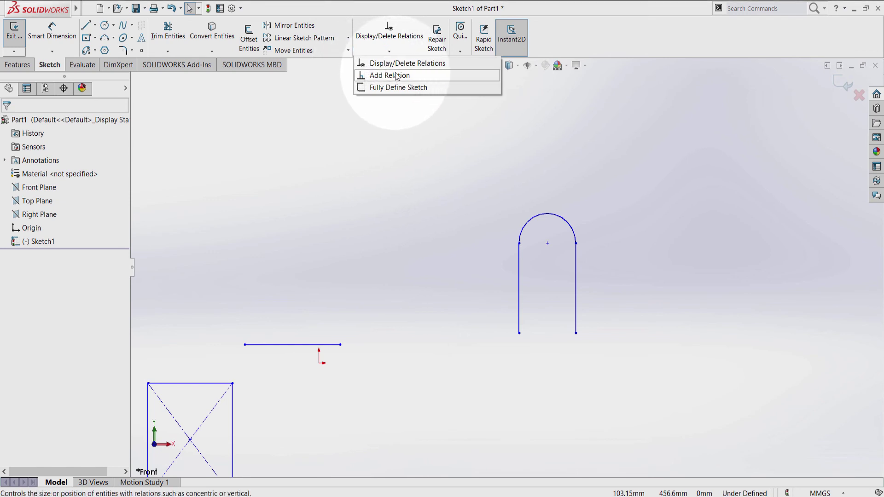
left_click(395, 75)
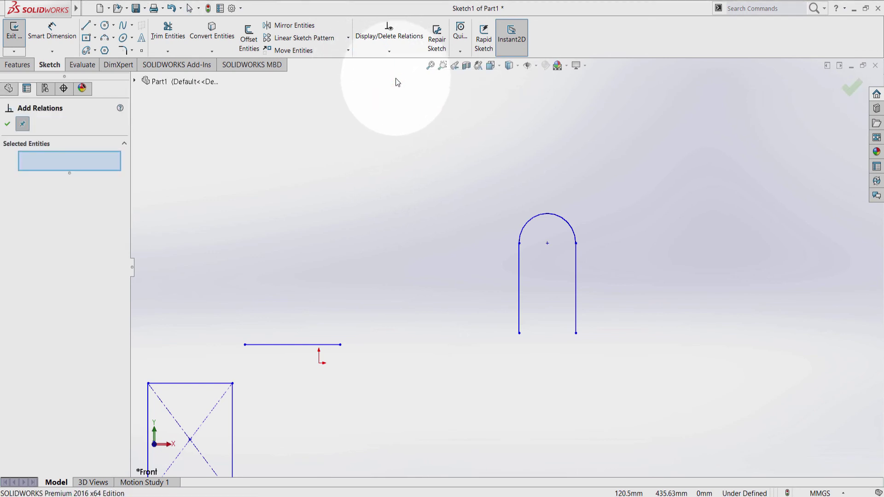
scroll(333, 308, "down", 3)
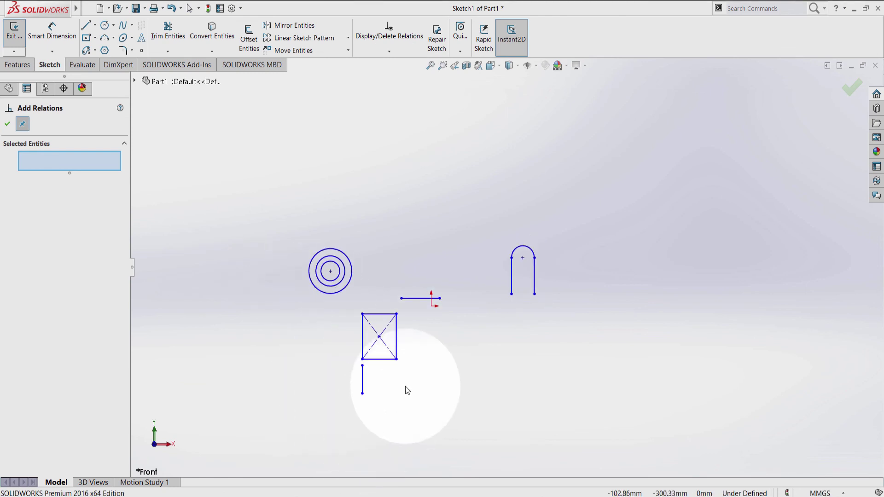
scroll(405, 385, "up", 2)
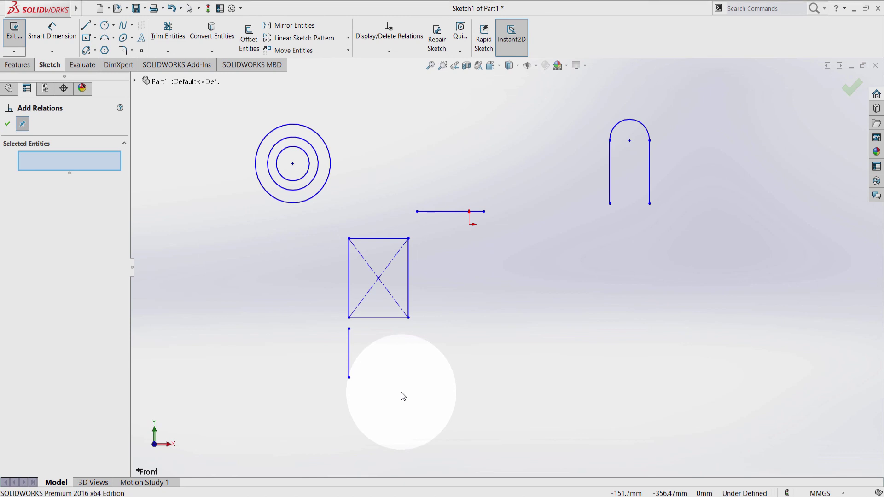
left_click(389, 51)
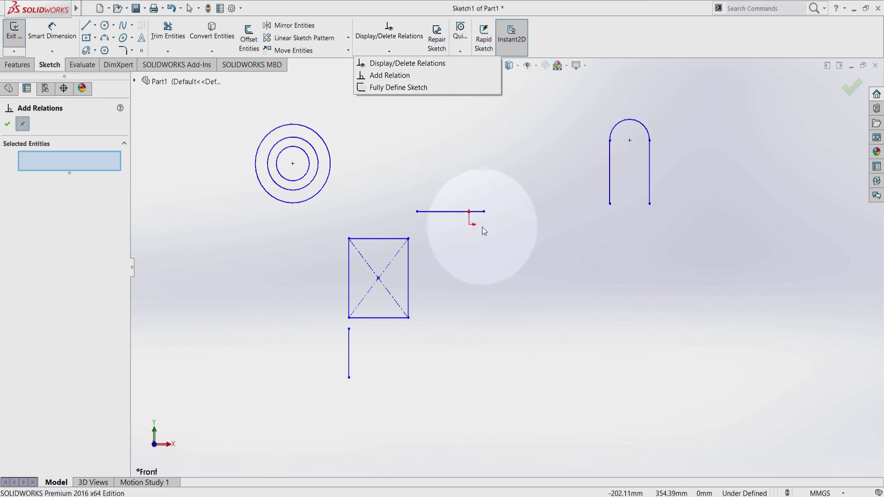
left_click(437, 212)
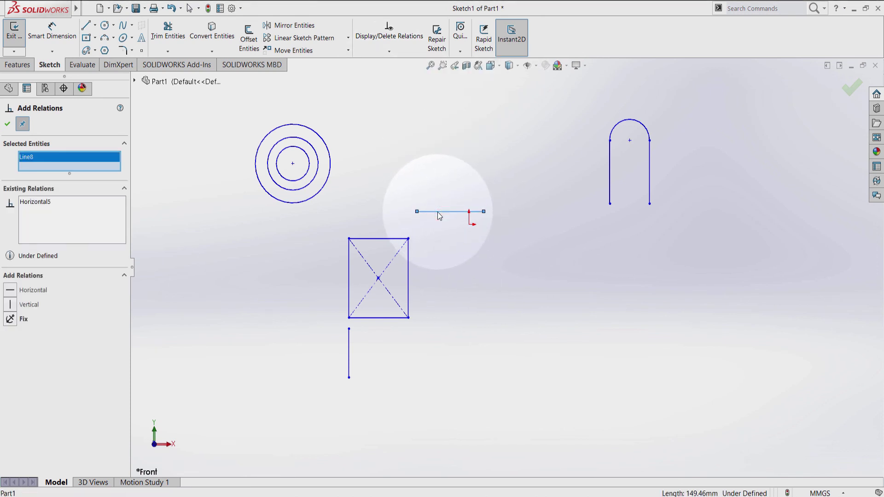
left_click(389, 239)
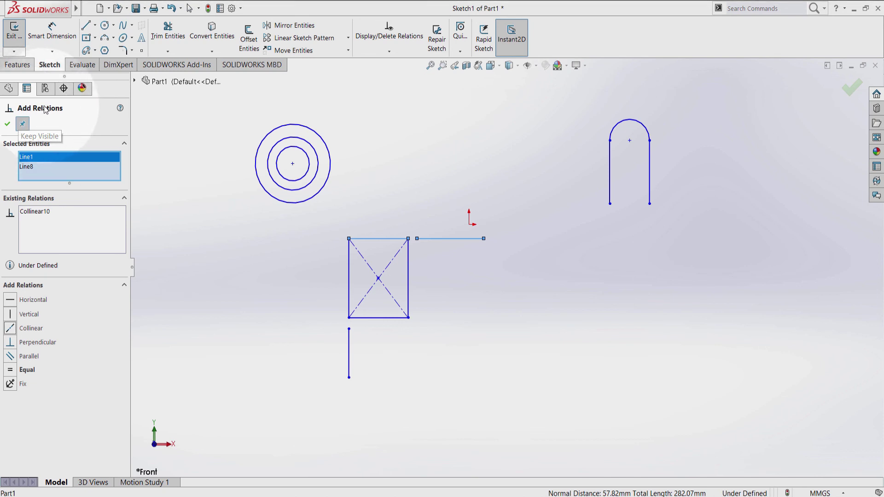
left_click(23, 125)
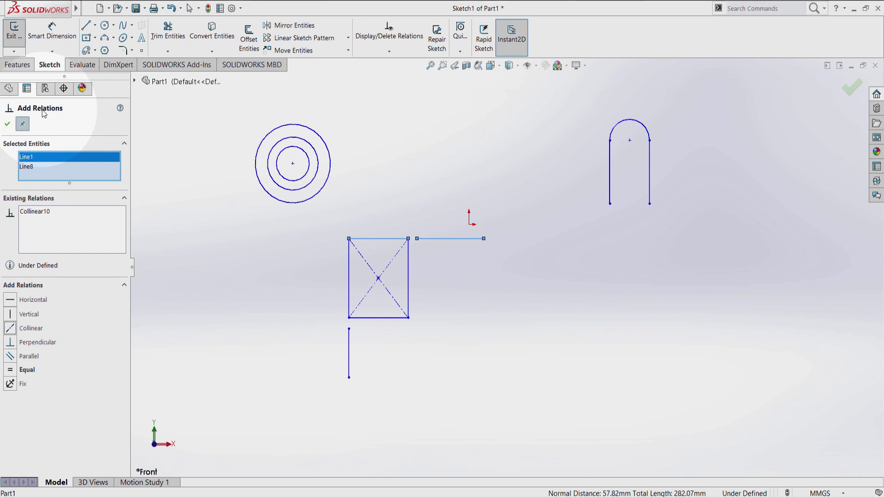
left_click(8, 123)
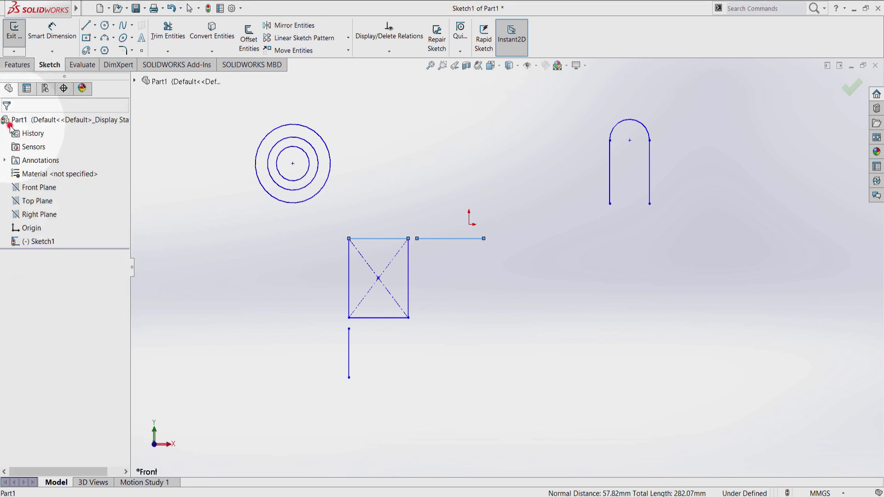
left_click(732, 333)
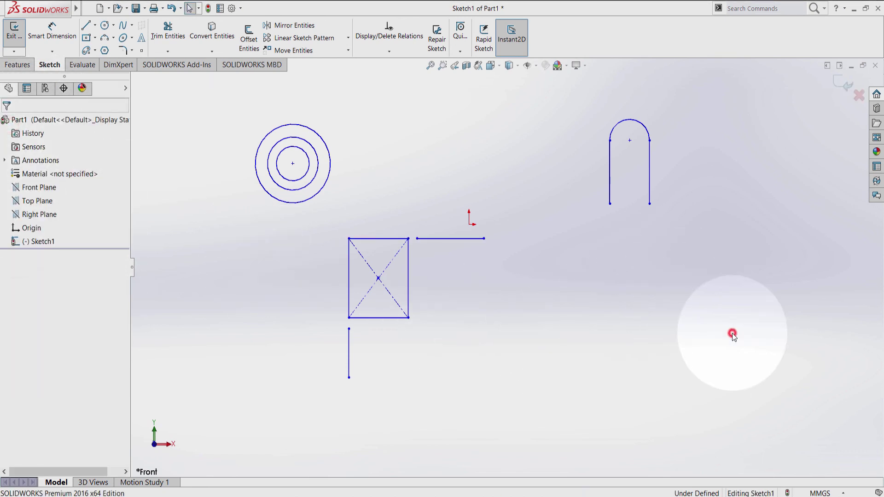